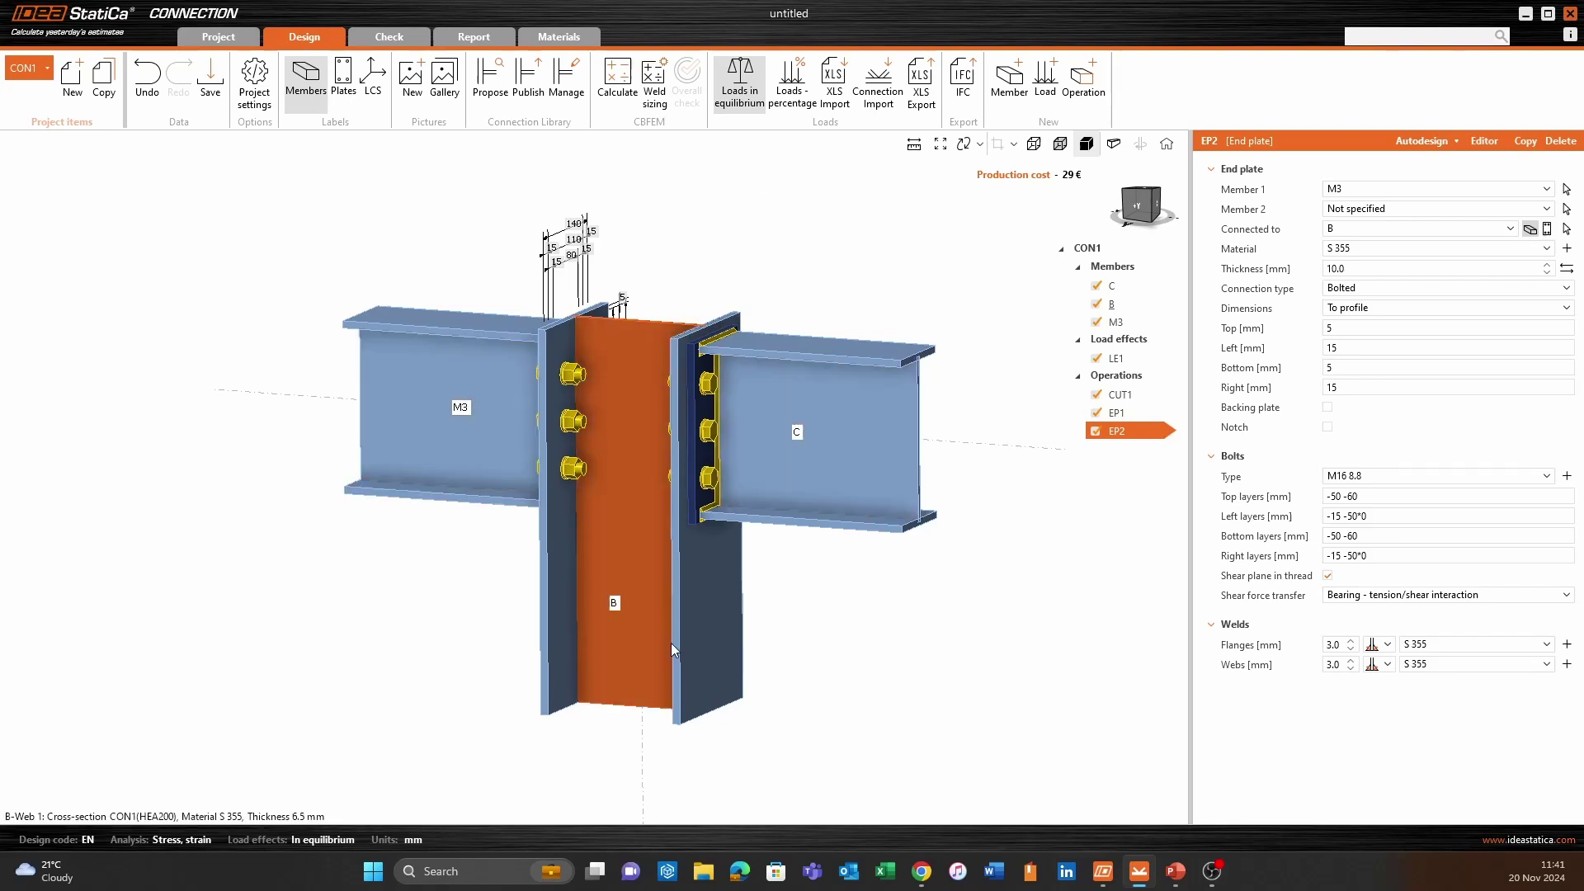
# Add a Widener manufacturing operation to the connection between beam C and column B.
pyautogui.moveTo(779, 242); pyautogui.dragTo(692, 244, button='middle')
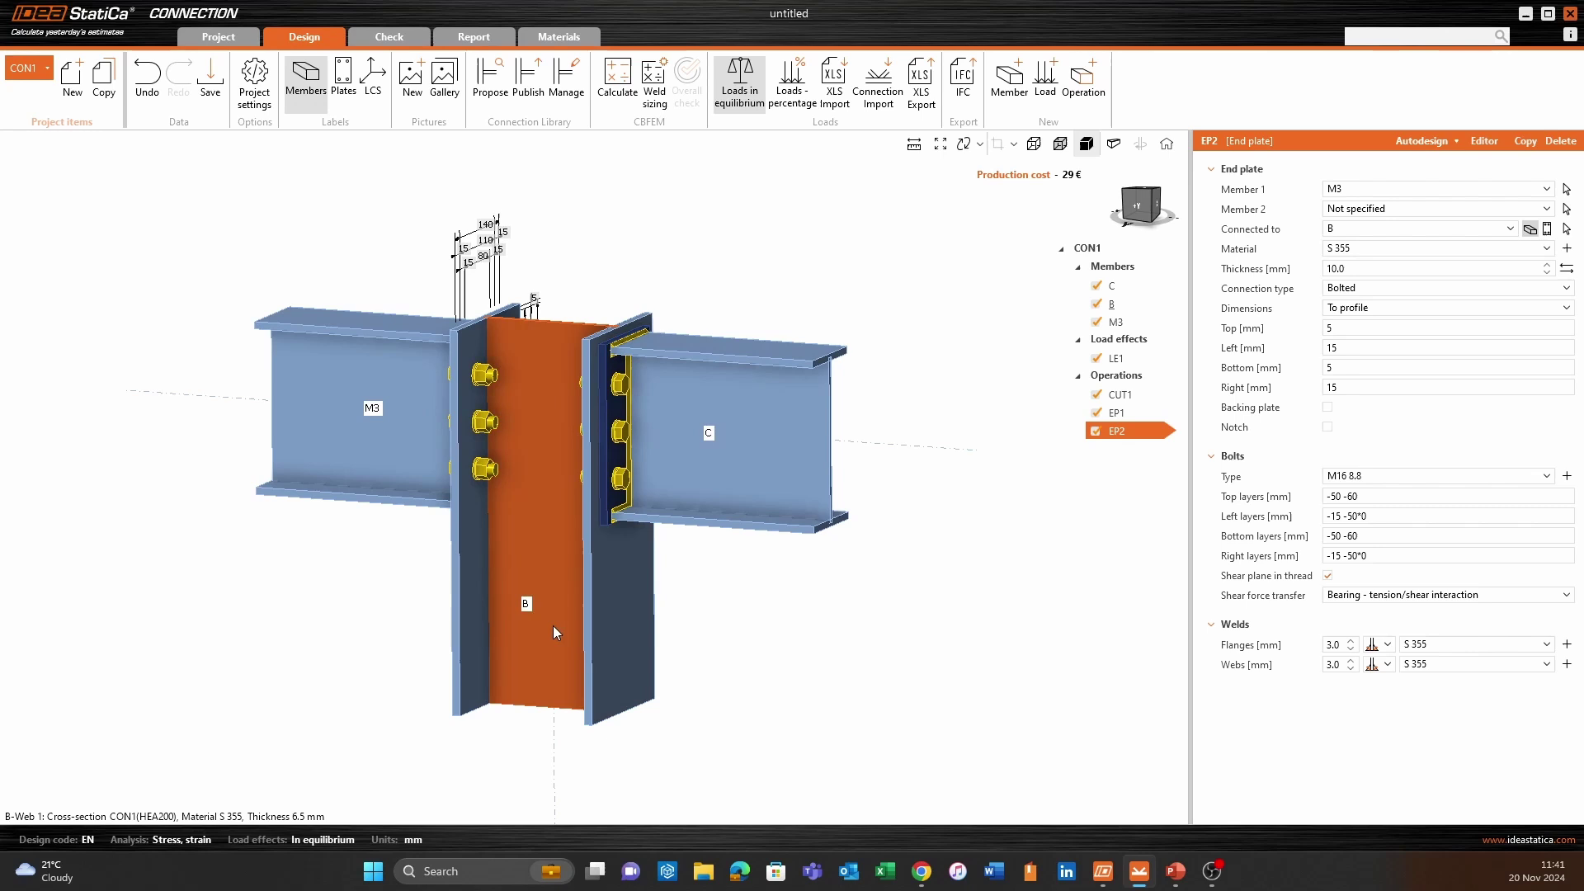
pyautogui.moveTo(524, 661); pyautogui.dragTo(700, 559, button='right')
pyautogui.moveTo(740, 649); pyautogui.dragTo(853, 536, button='middle')
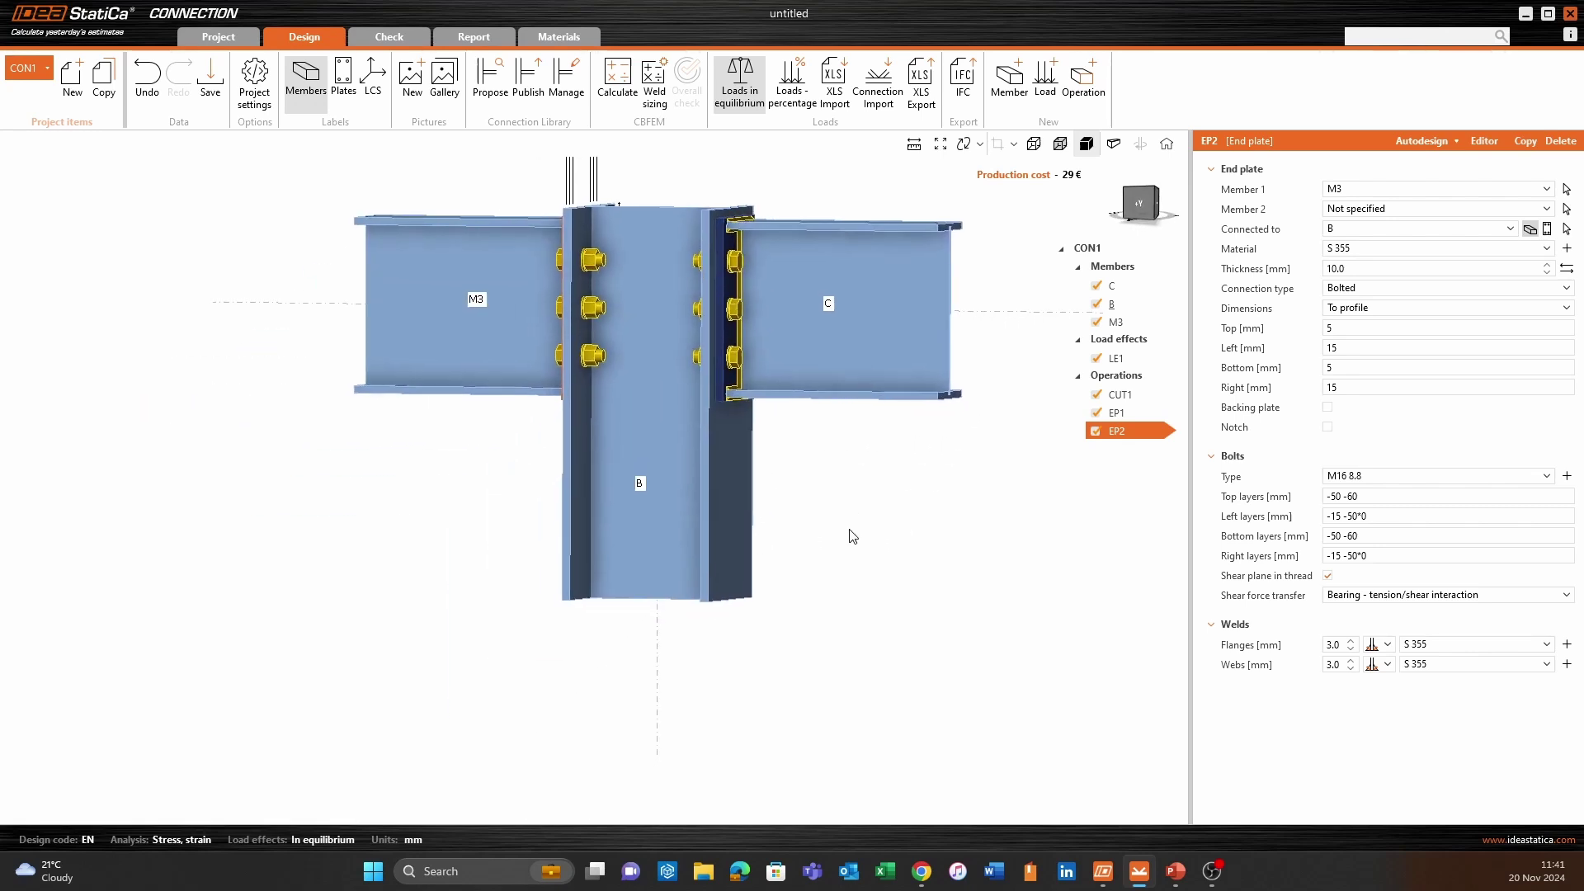
pyautogui.moveTo(857, 483); pyautogui.dragTo(655, 613, button='middle')
pyautogui.scroll(-2, 735, 545)
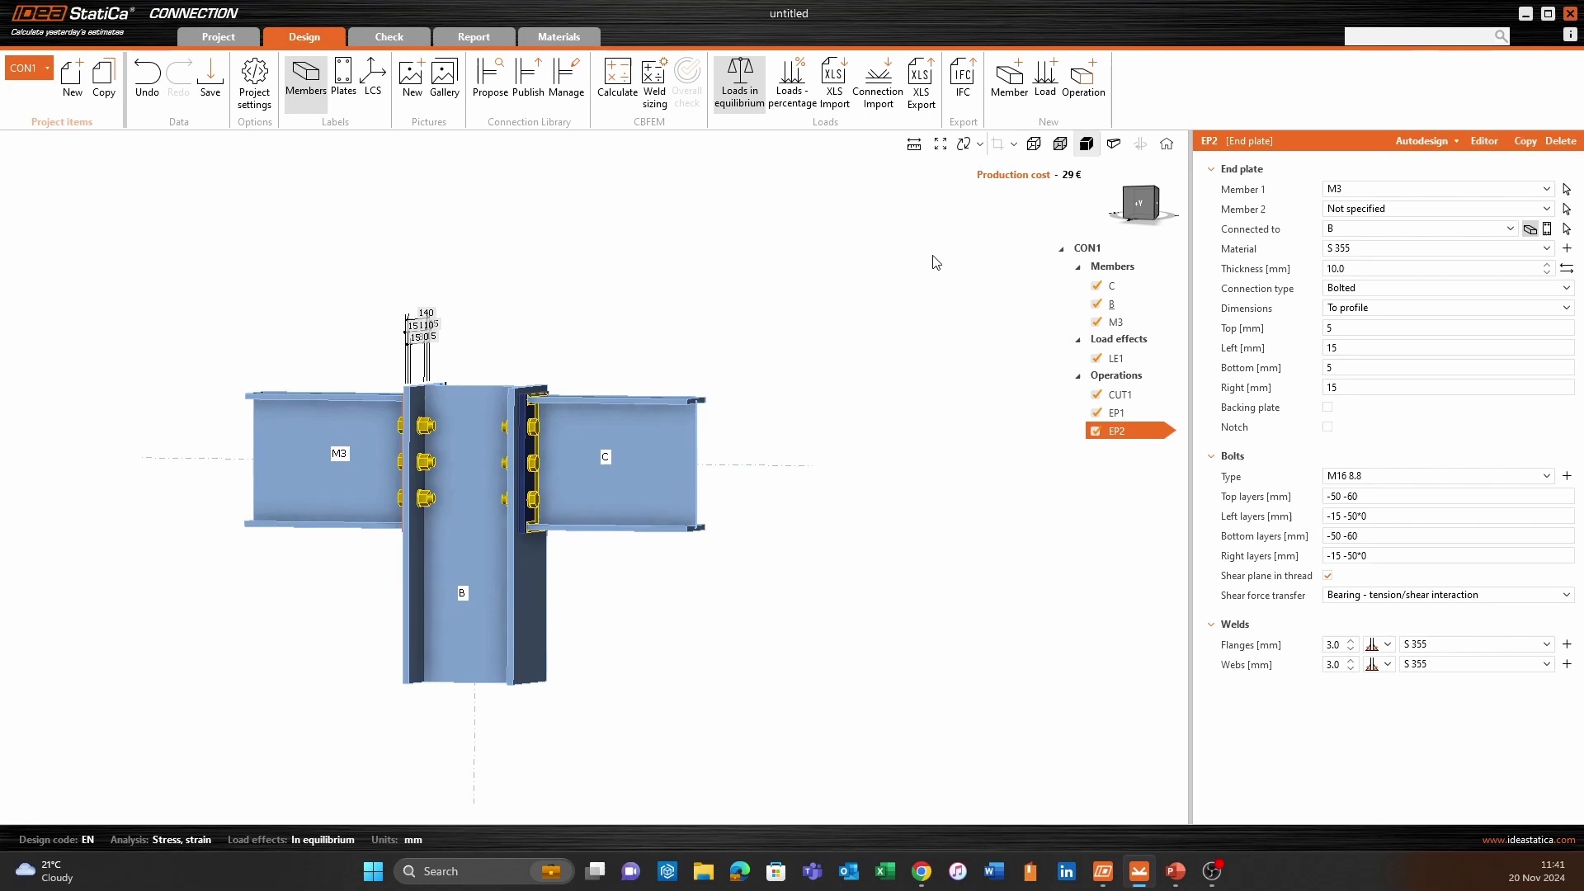
pyautogui.click(1097, 84)
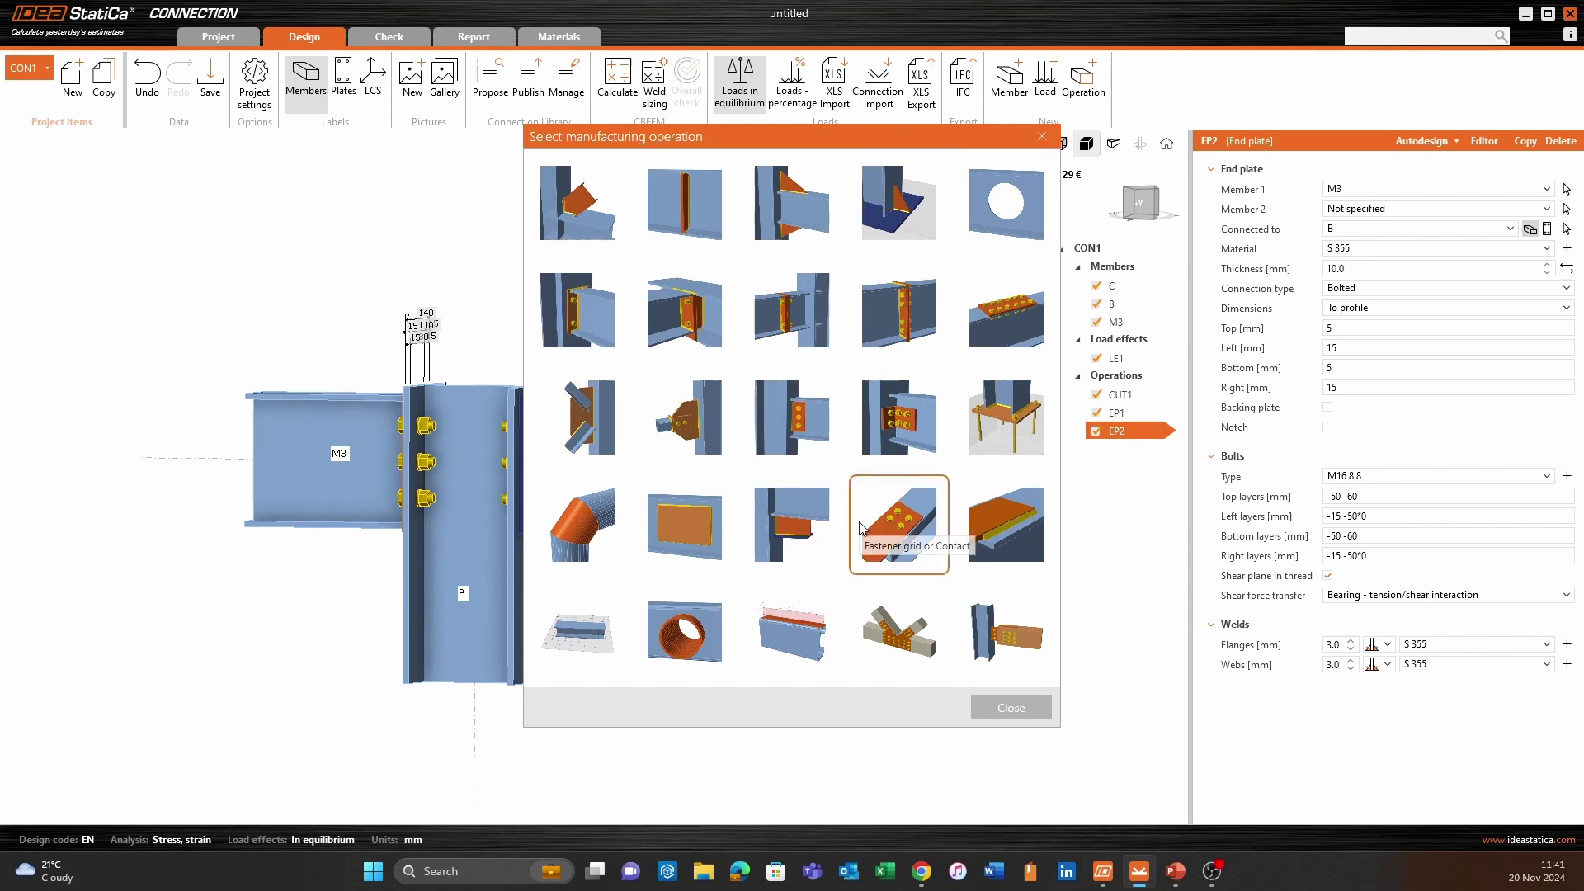
pyautogui.click(797, 210)
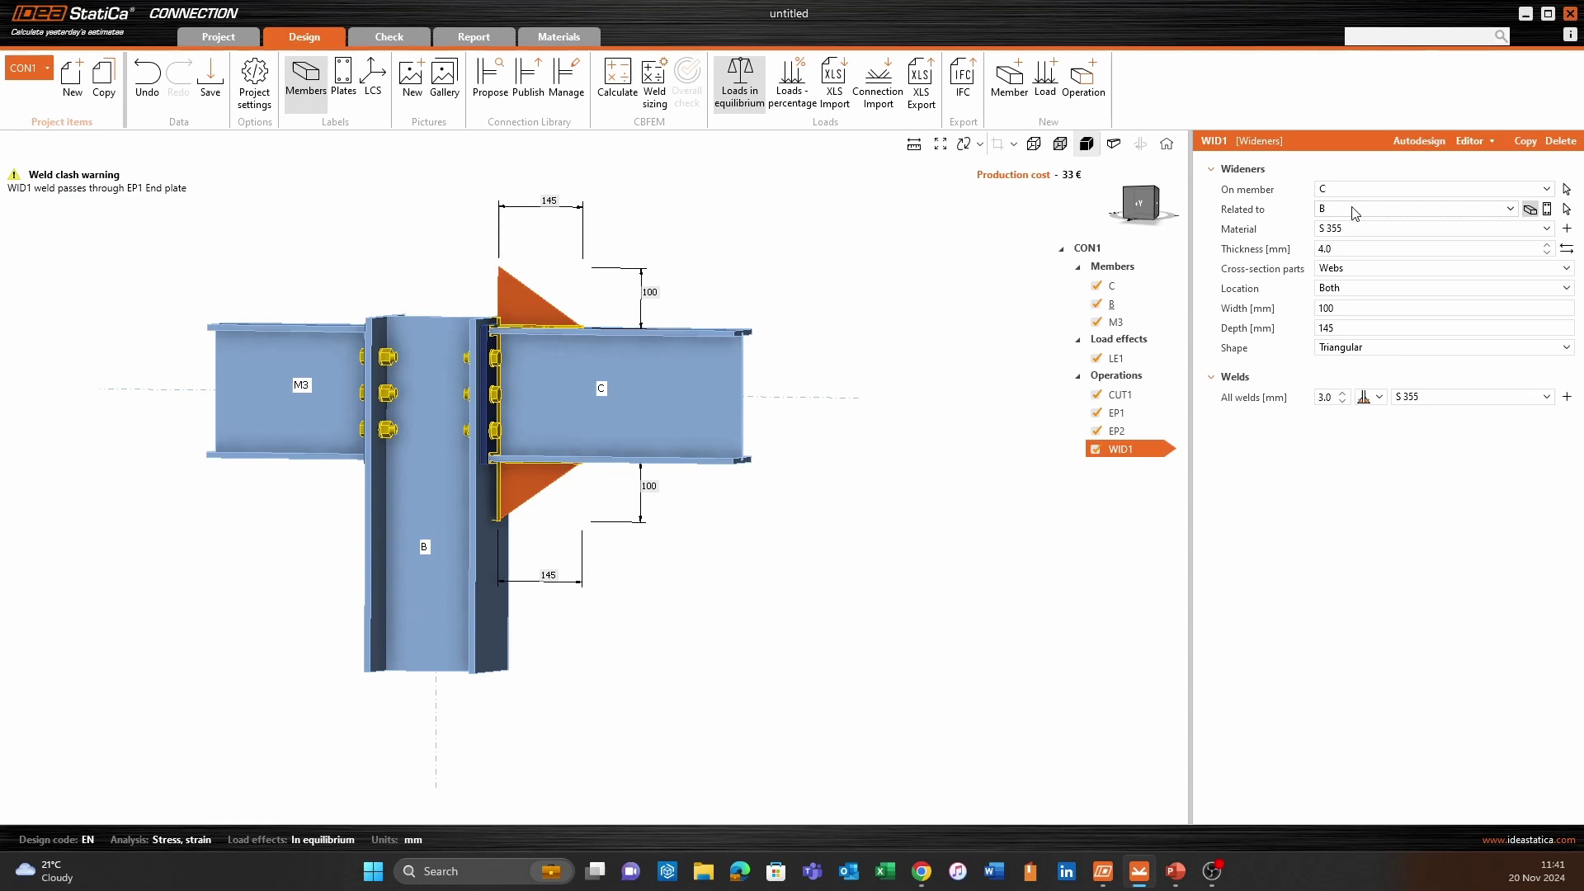
# Try bottom extensions of 150 mm and 350 mm on end plate EP1 of beam C.
pyautogui.scroll(3, 508, 404)
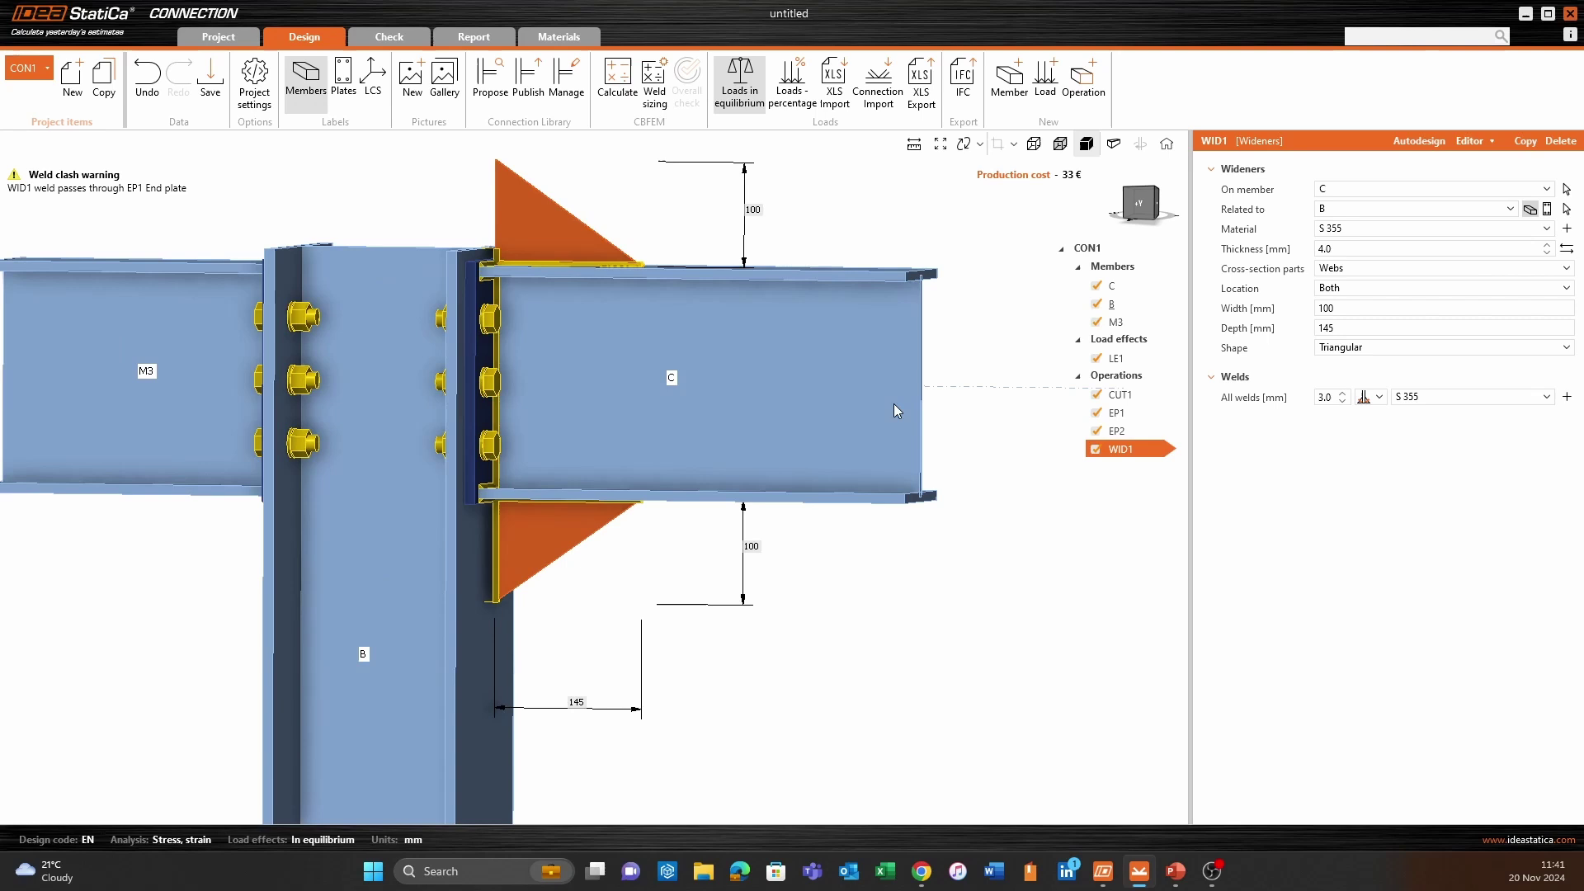
pyautogui.click(474, 371)
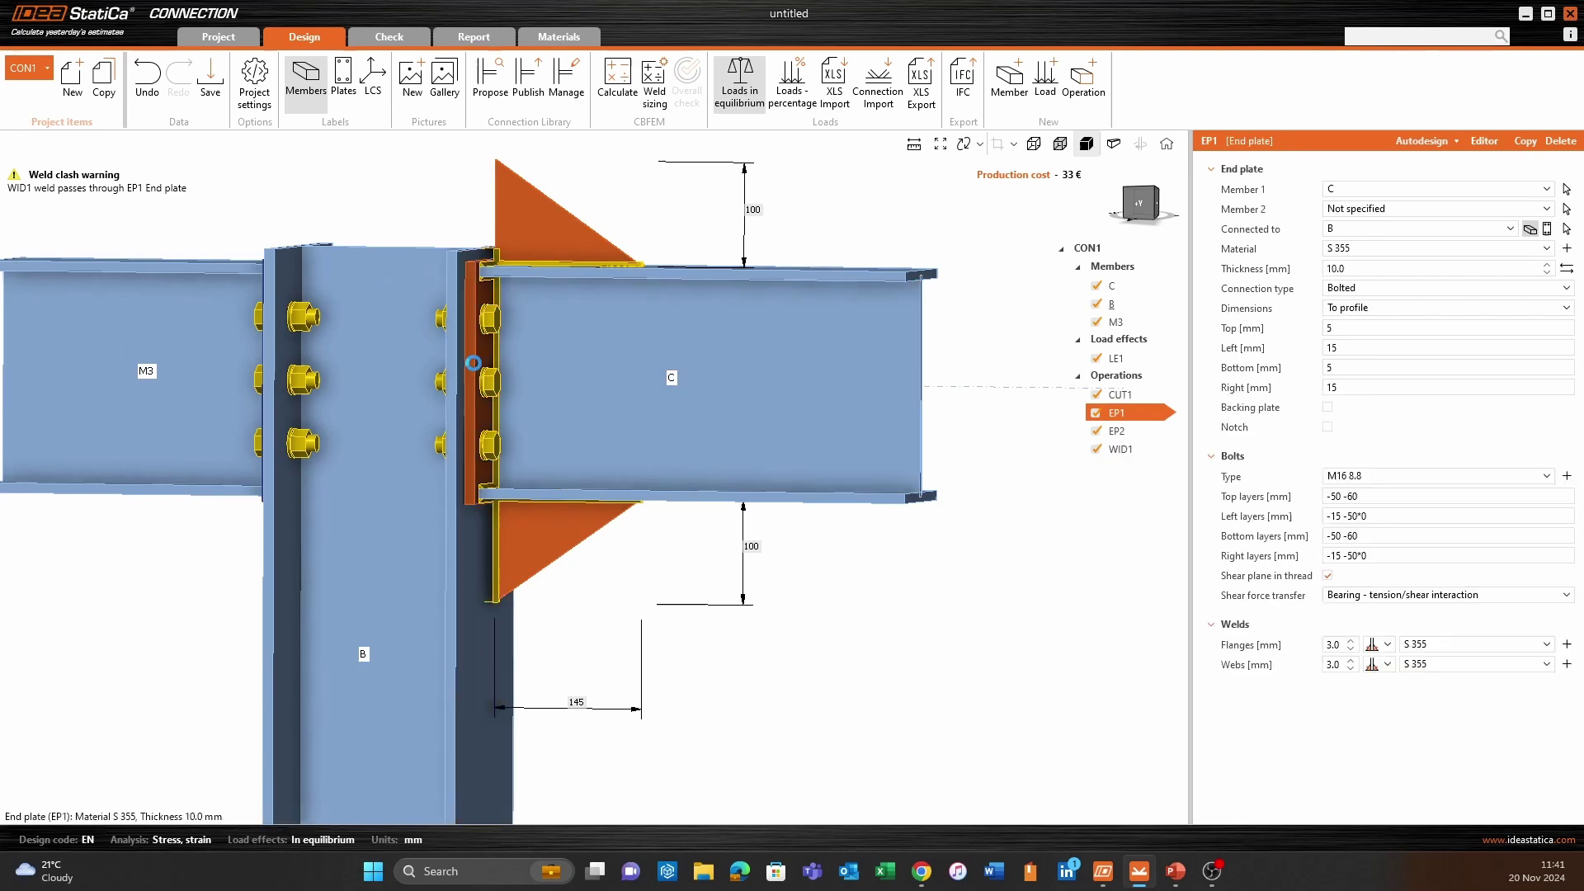
pyautogui.click(1368, 373)
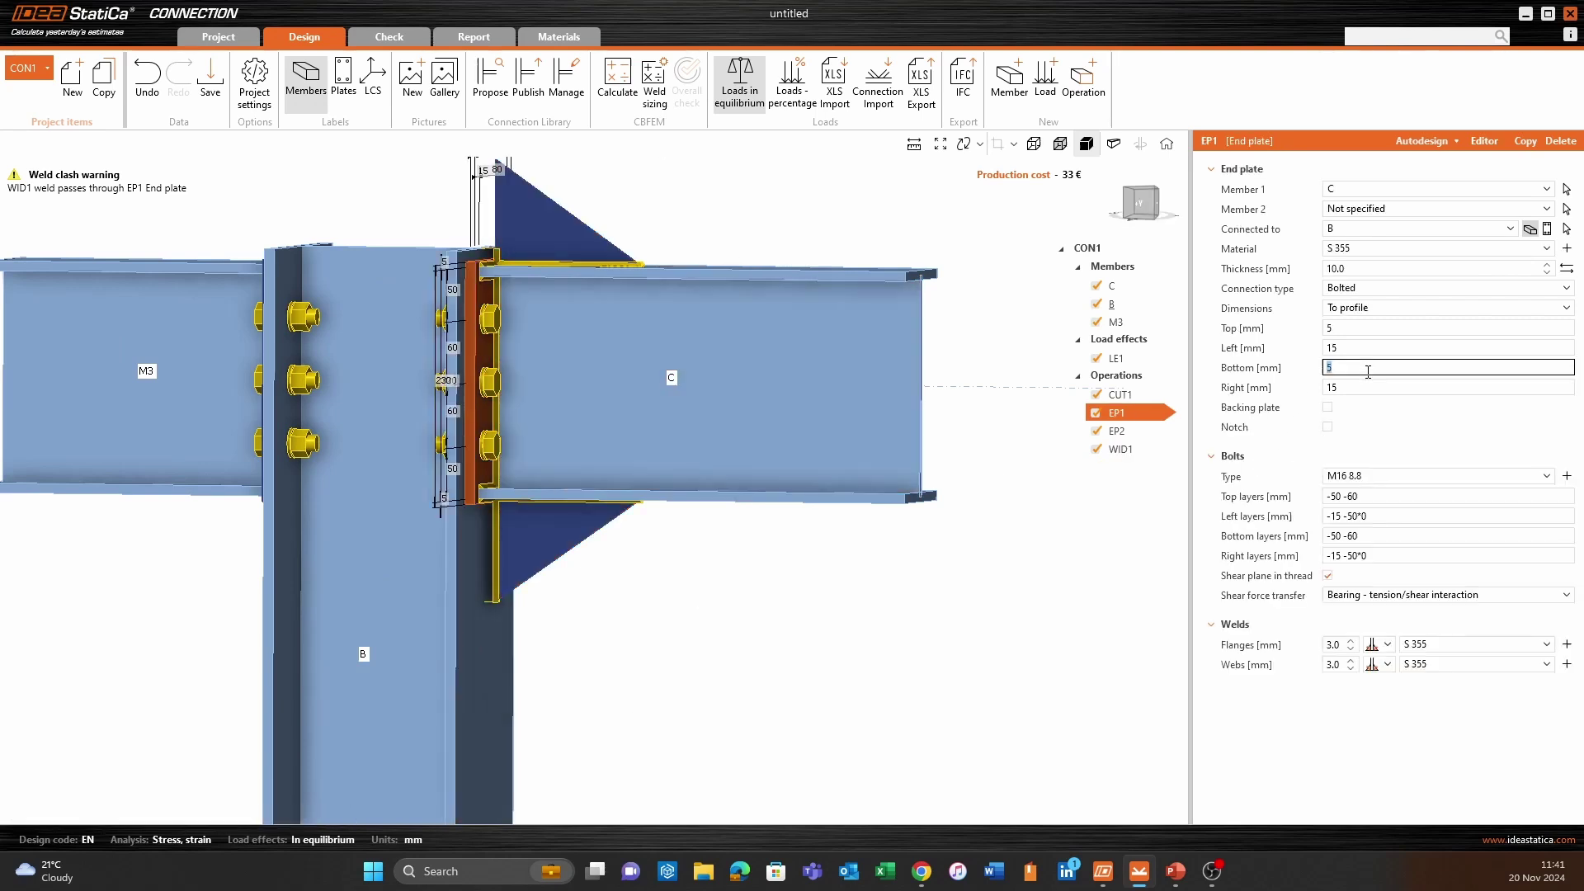
pyautogui.press('Tab')
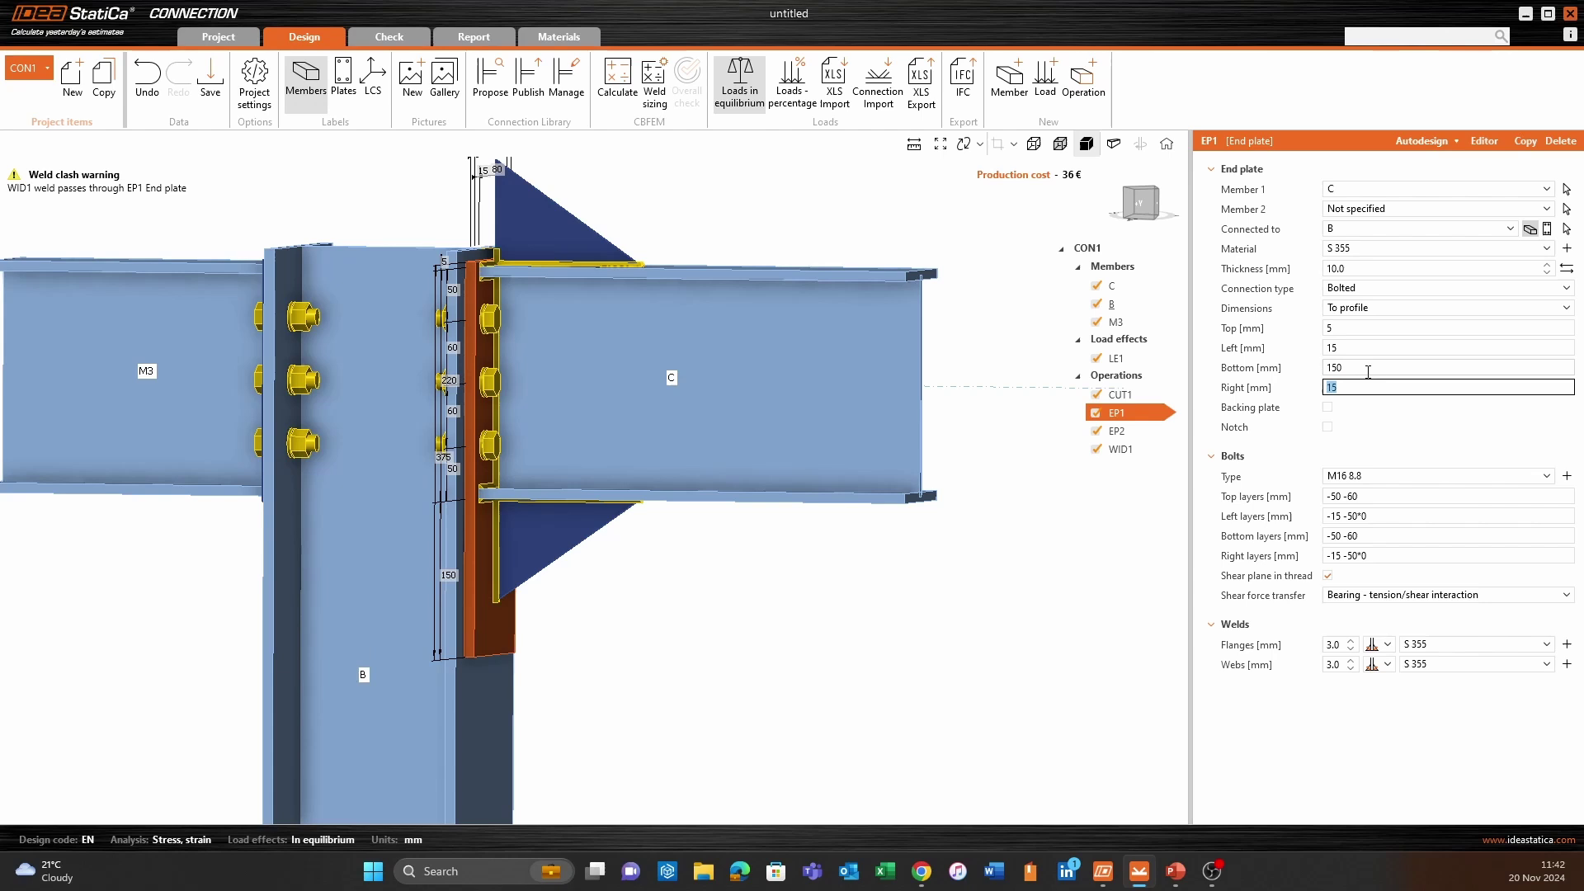
pyautogui.click(1368, 372)
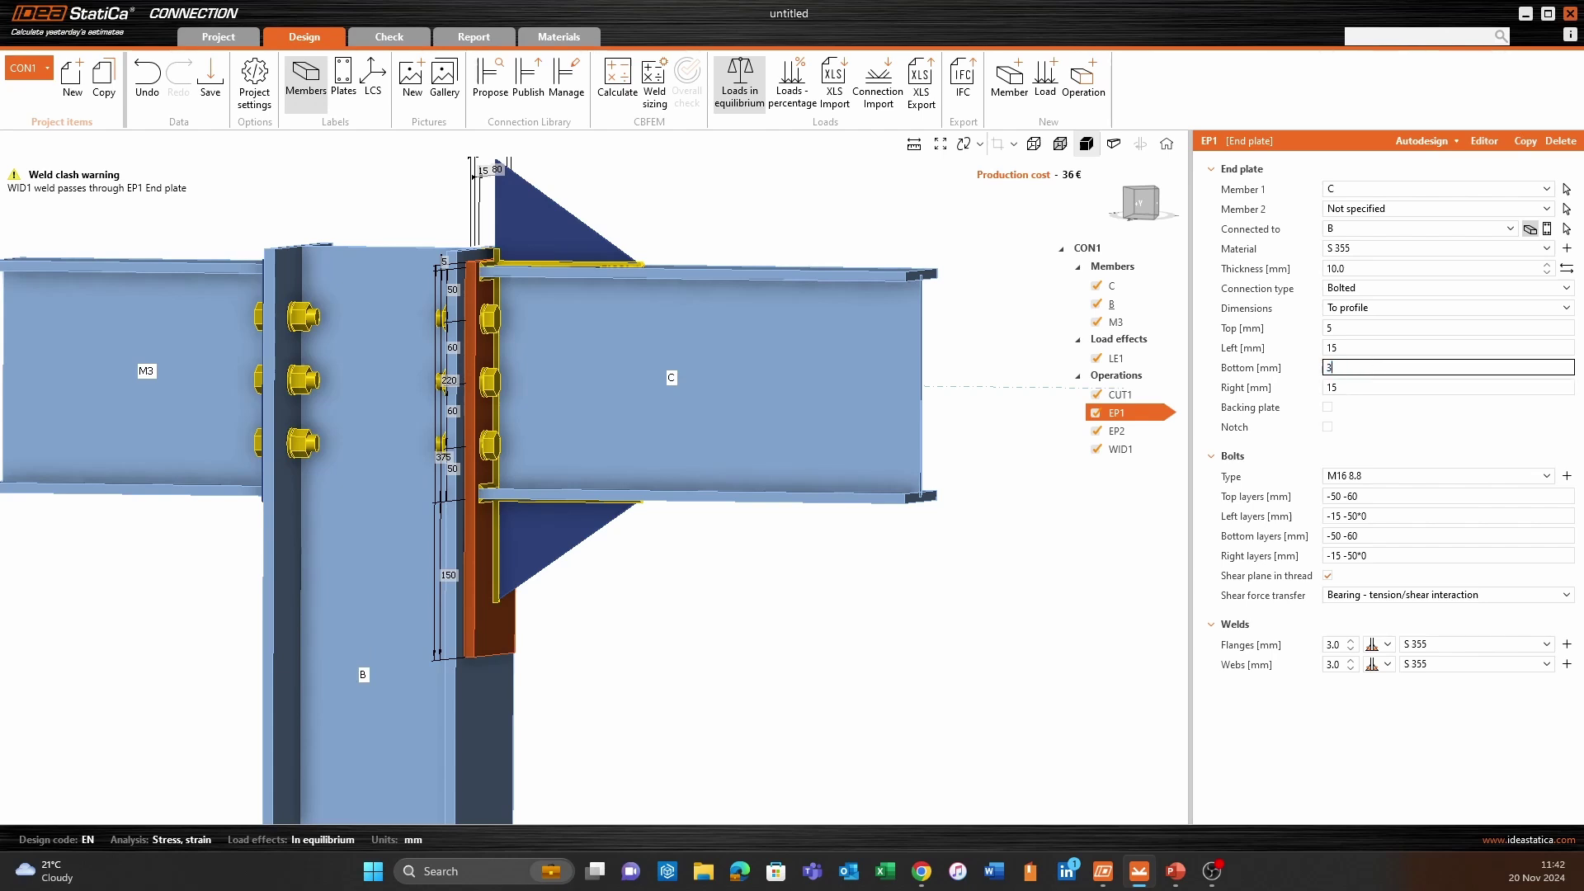
pyautogui.write('350')
pyautogui.press('Tab')
pyautogui.moveTo(837, 735); pyautogui.dragTo(759, 656, button='middle')
pyautogui.scroll(-2, 764, 492)
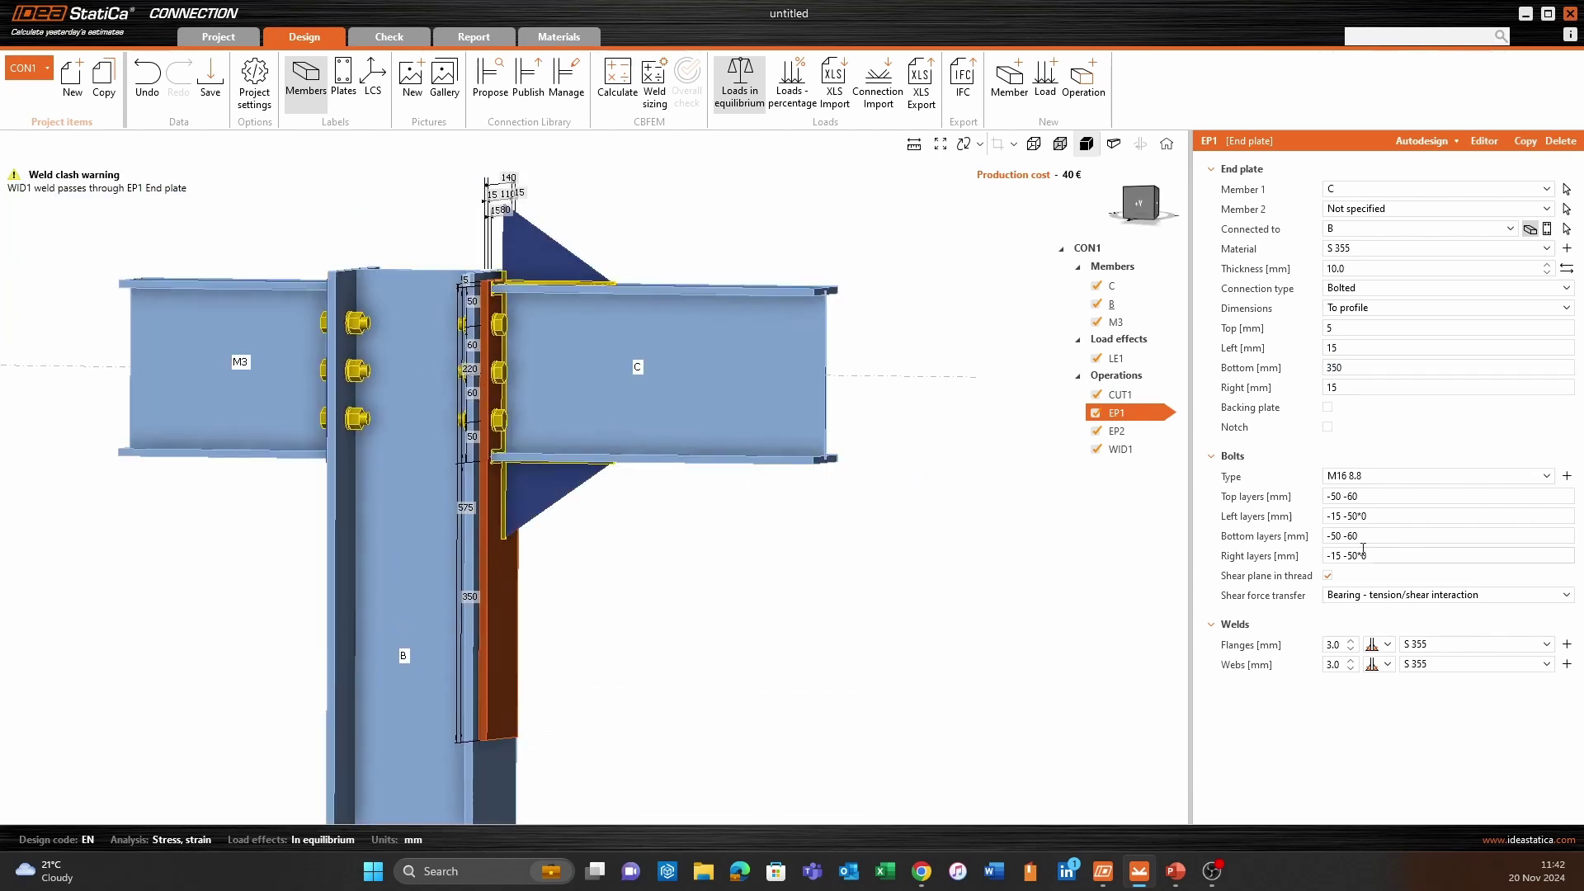
# Set the bottom extension of end plate EP1 to 200 mm.
pyautogui.click(1356, 373)
pyautogui.write('200')
pyautogui.press('Tab')
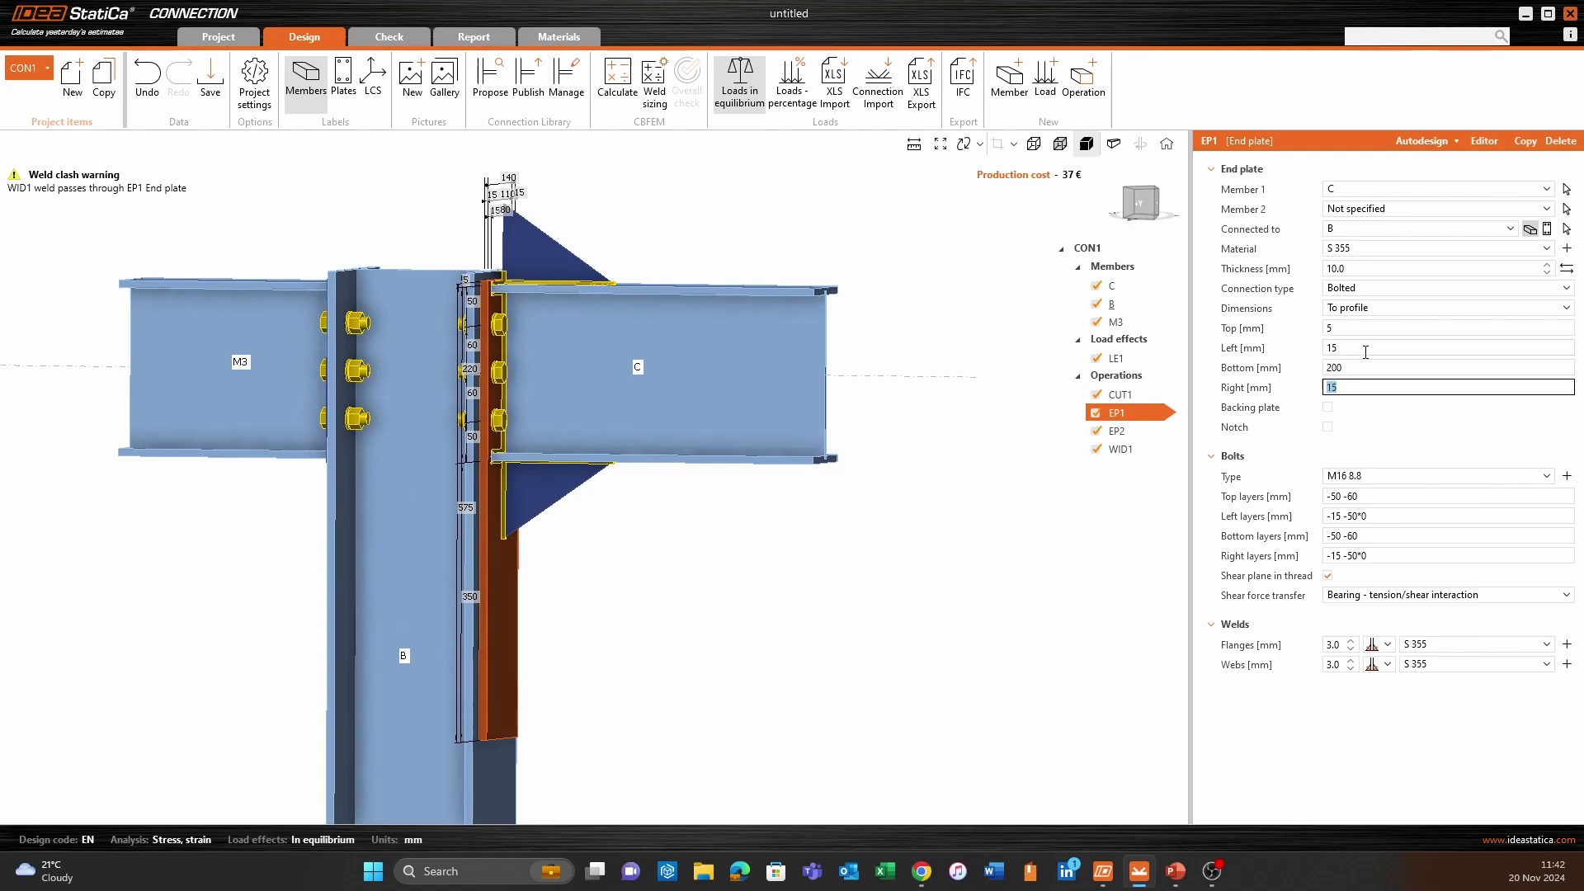
# Relate the widener WID1 to end plate EP1 instead of column B.
pyautogui.click(1142, 449)
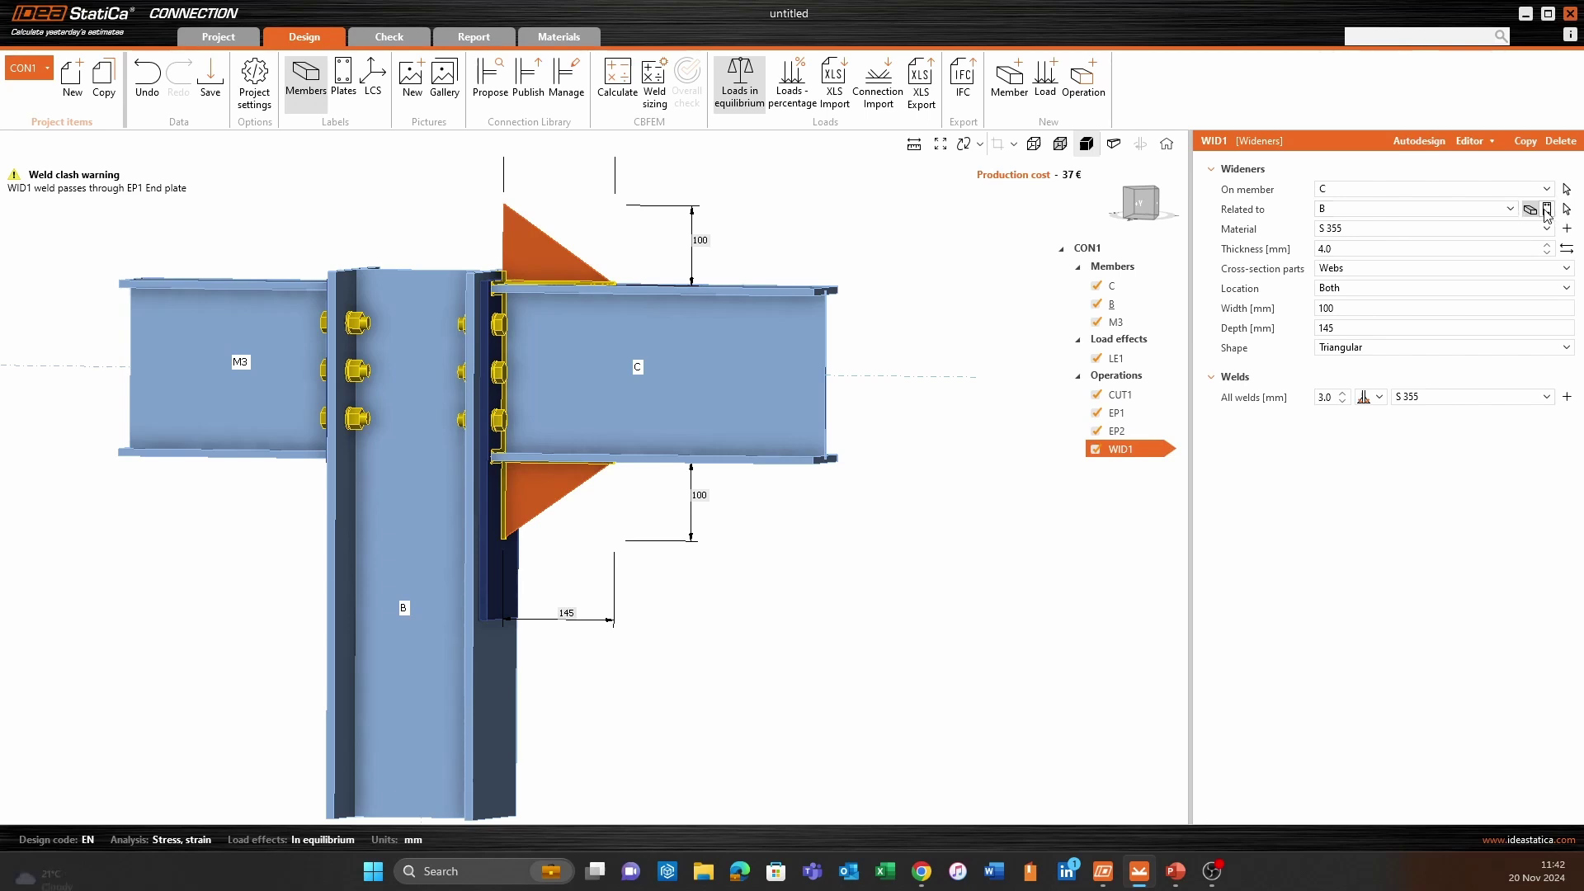
pyautogui.click(1546, 210)
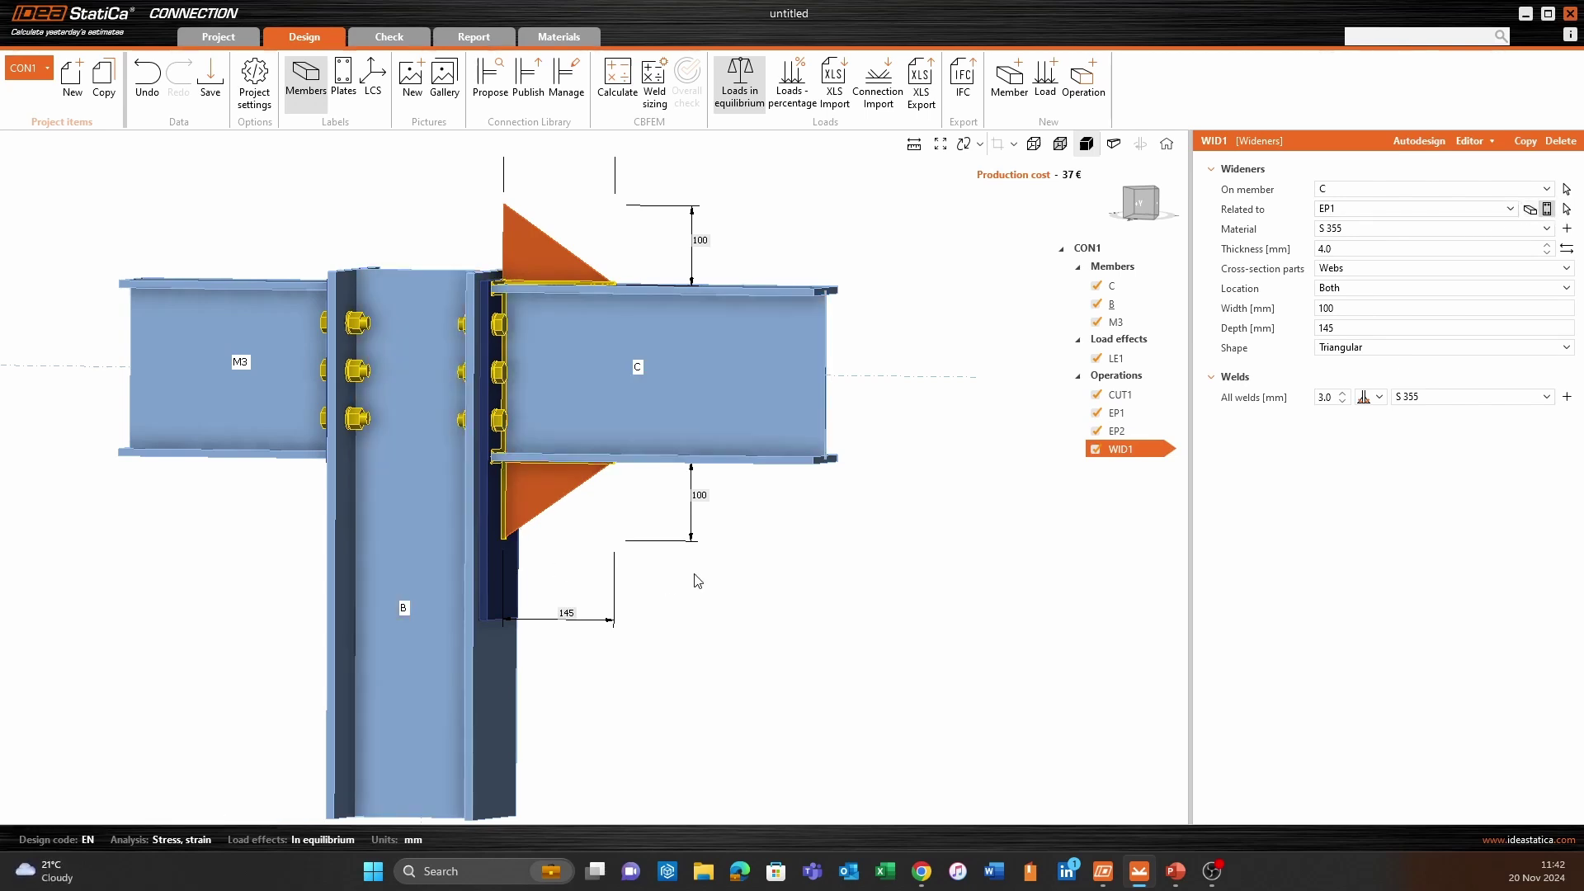
# Examine the plate names around the widener using plate labels, and restore the member labels alone.
pyautogui.click(305, 82)
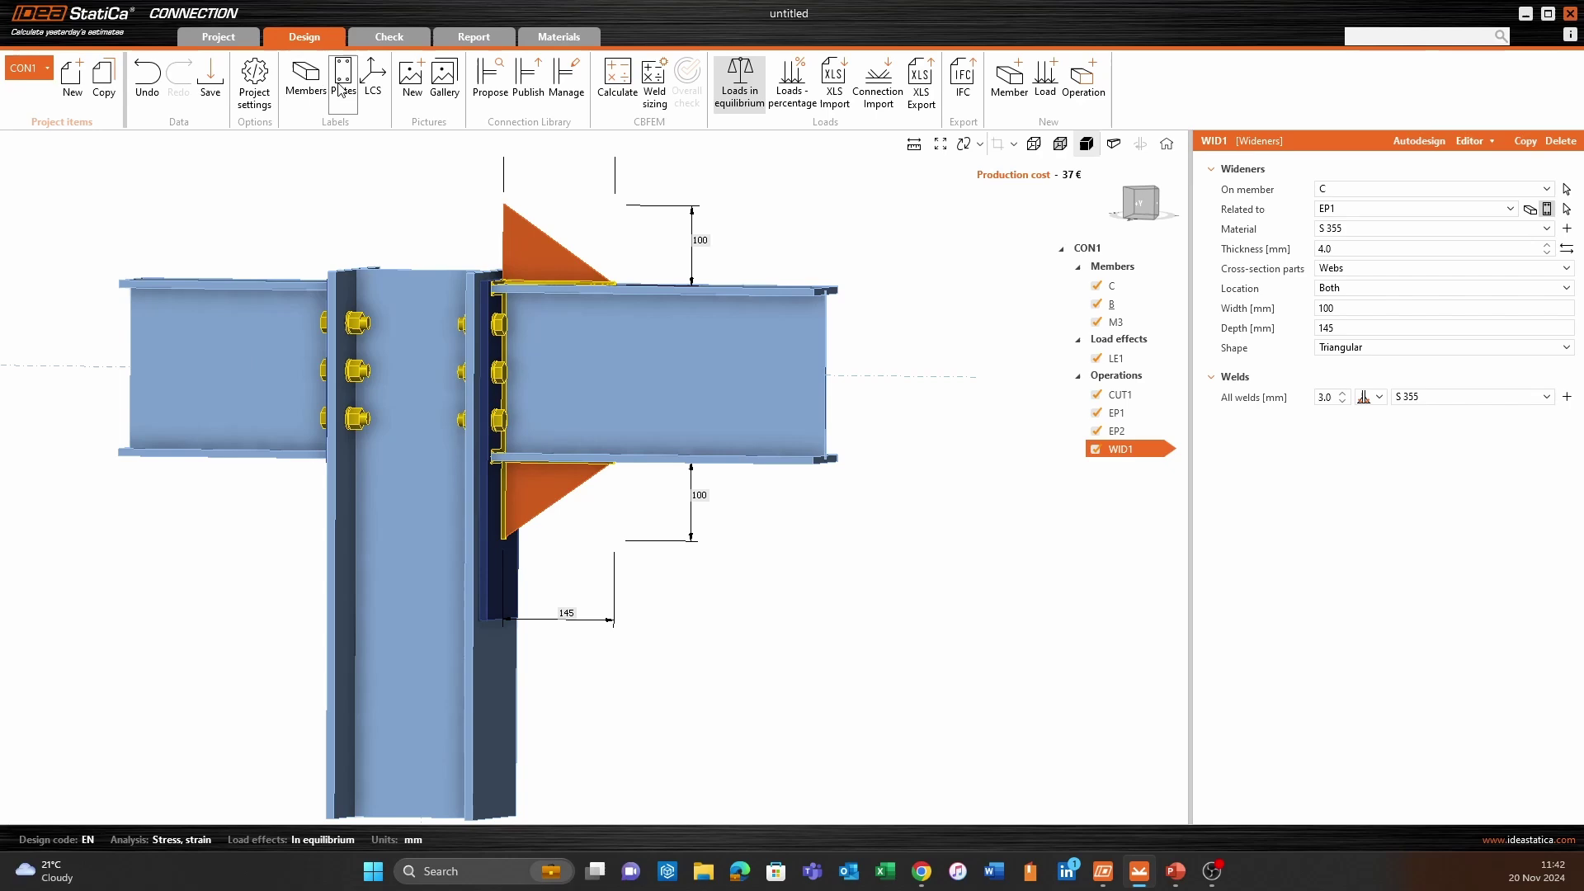
pyautogui.click(343, 82)
pyautogui.scroll(5, 577, 505)
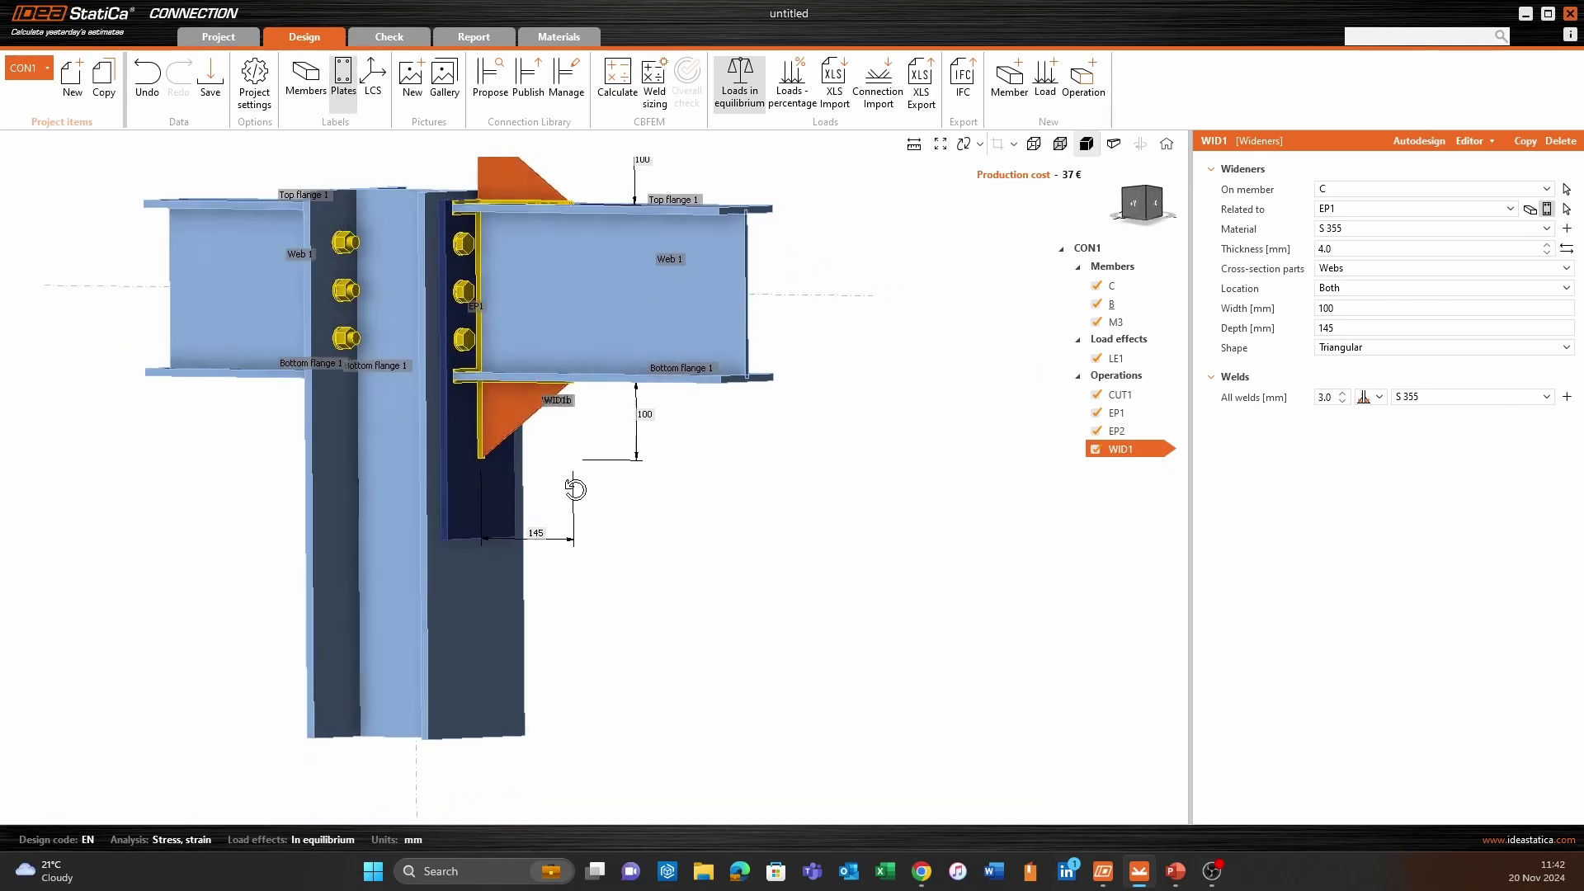
pyautogui.moveTo(578, 505); pyautogui.dragTo(629, 583, button='middle')
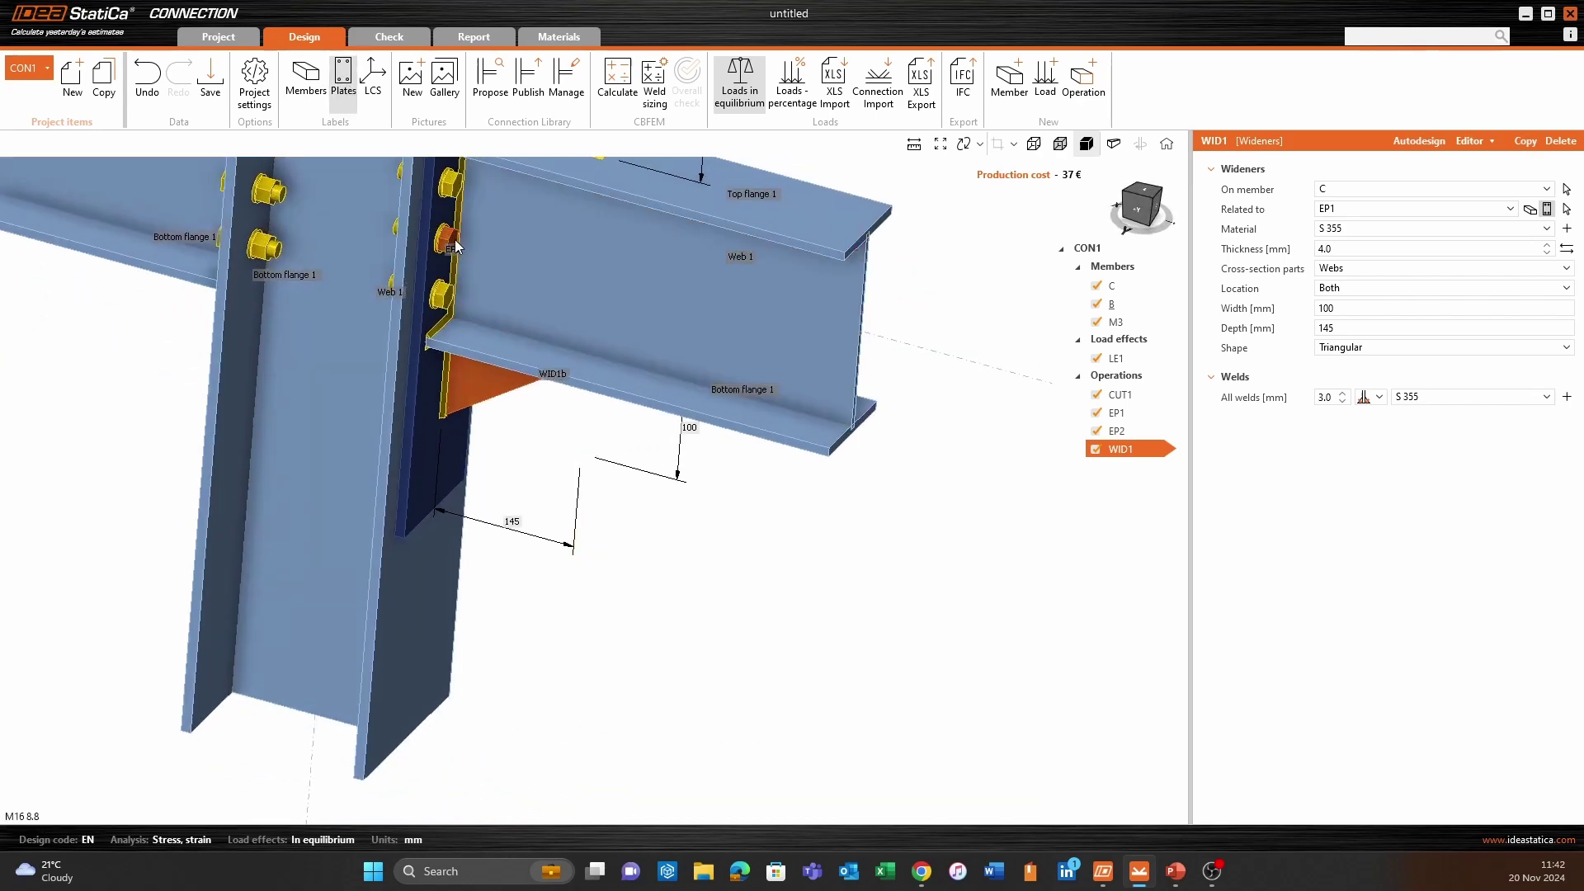
pyautogui.moveTo(569, 636); pyautogui.dragTo(561, 551, button='middle')
pyautogui.scroll(-2, 561, 551)
pyautogui.click(305, 80)
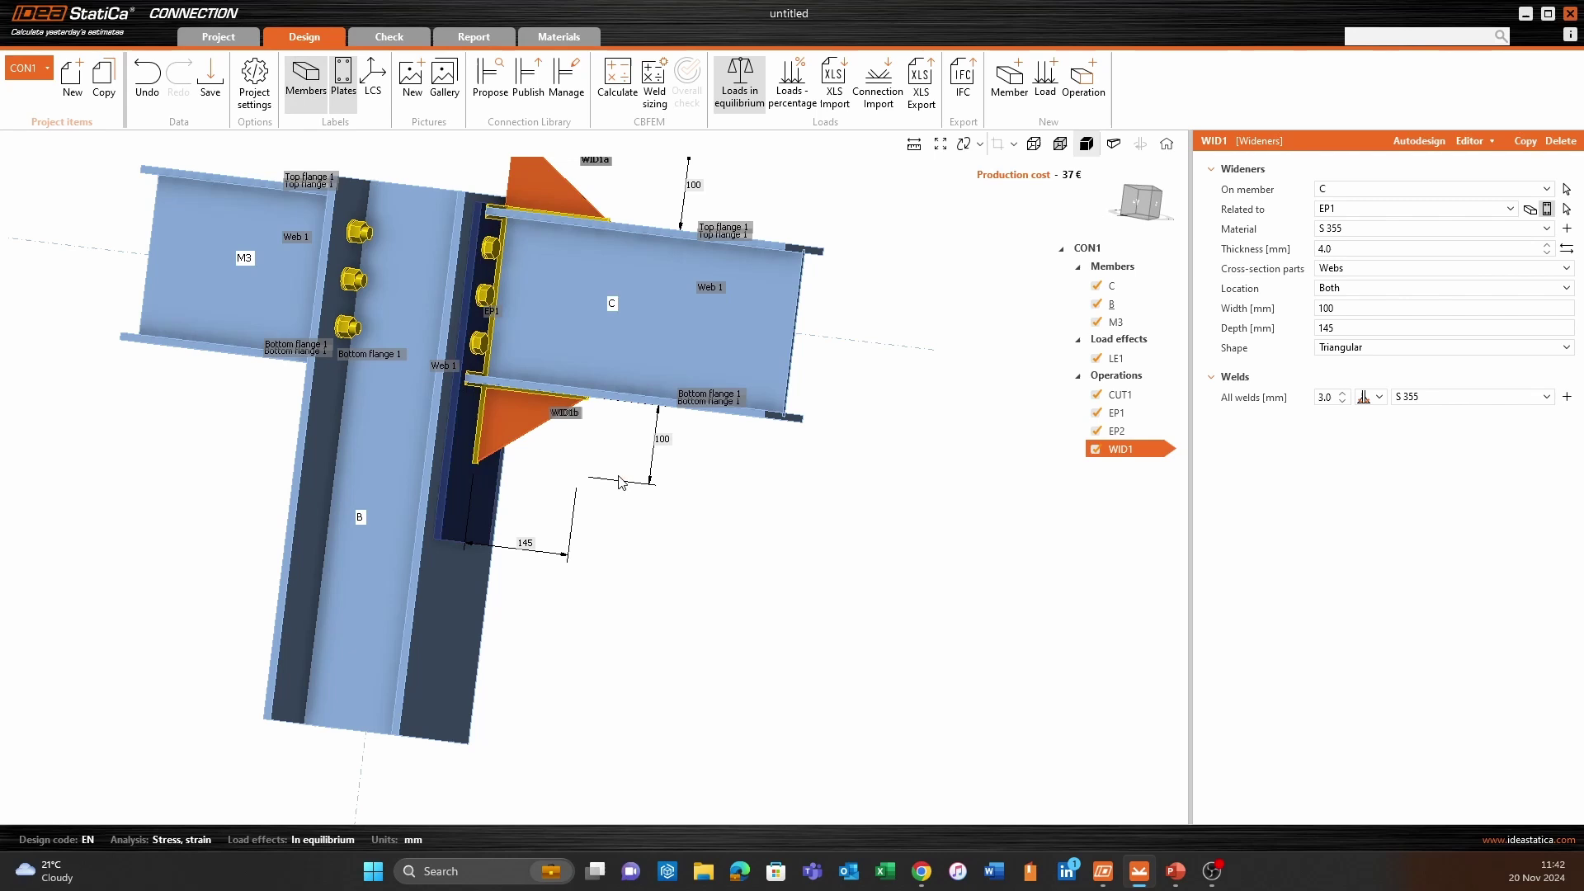
pyautogui.click(343, 80)
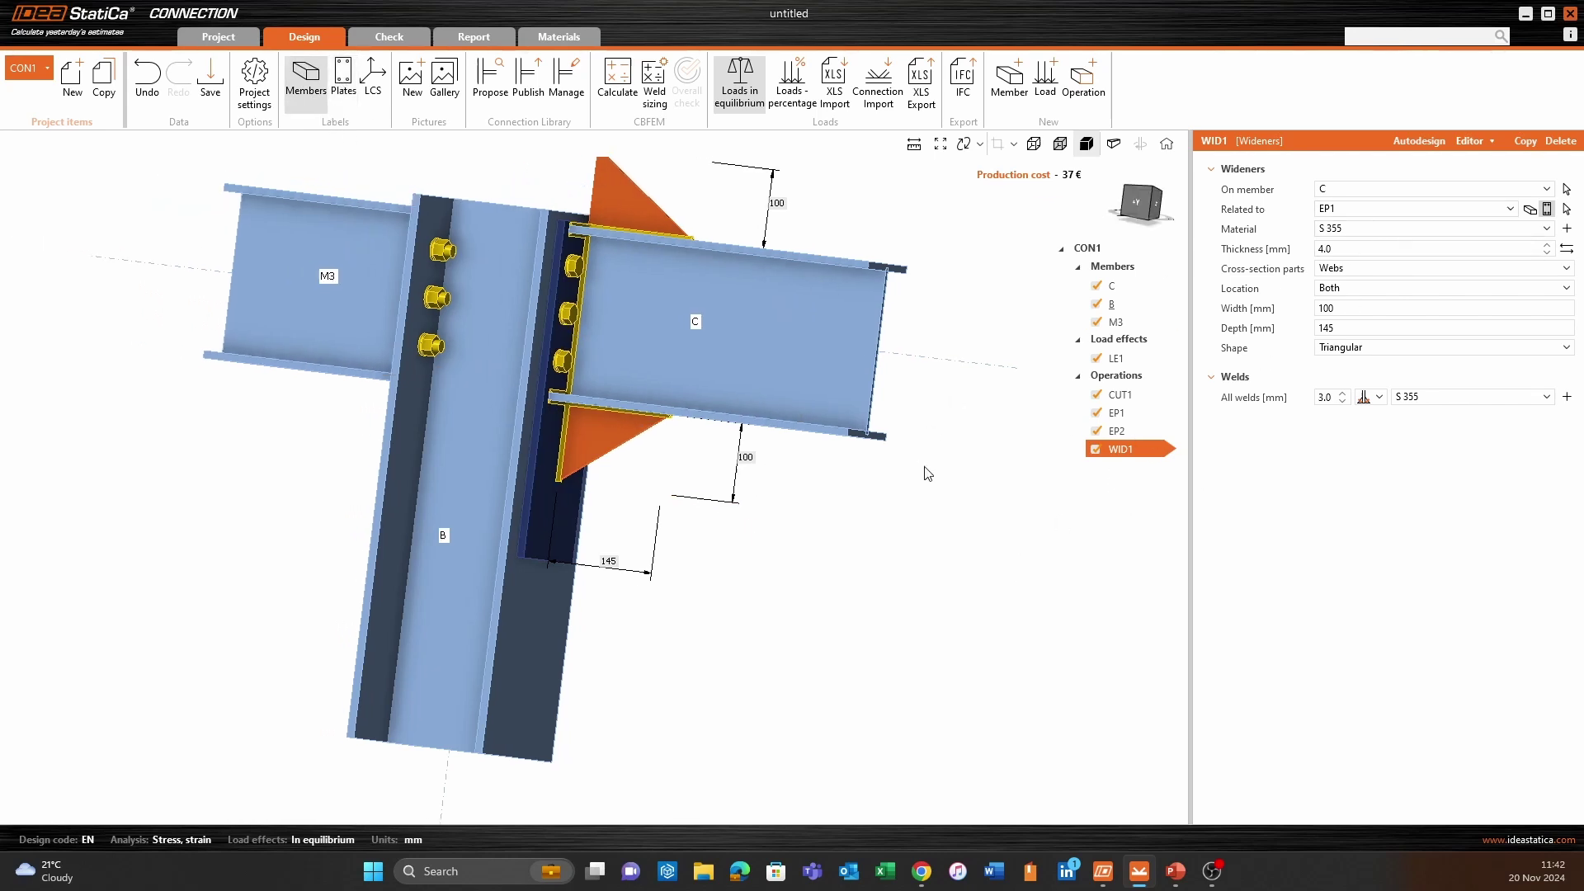
# Set the widener's thickness to 8 mm and restrict its location to Front.
pyautogui.moveTo(927, 472); pyautogui.dragTo(784, 416, button='middle')
pyautogui.click(1338, 249)
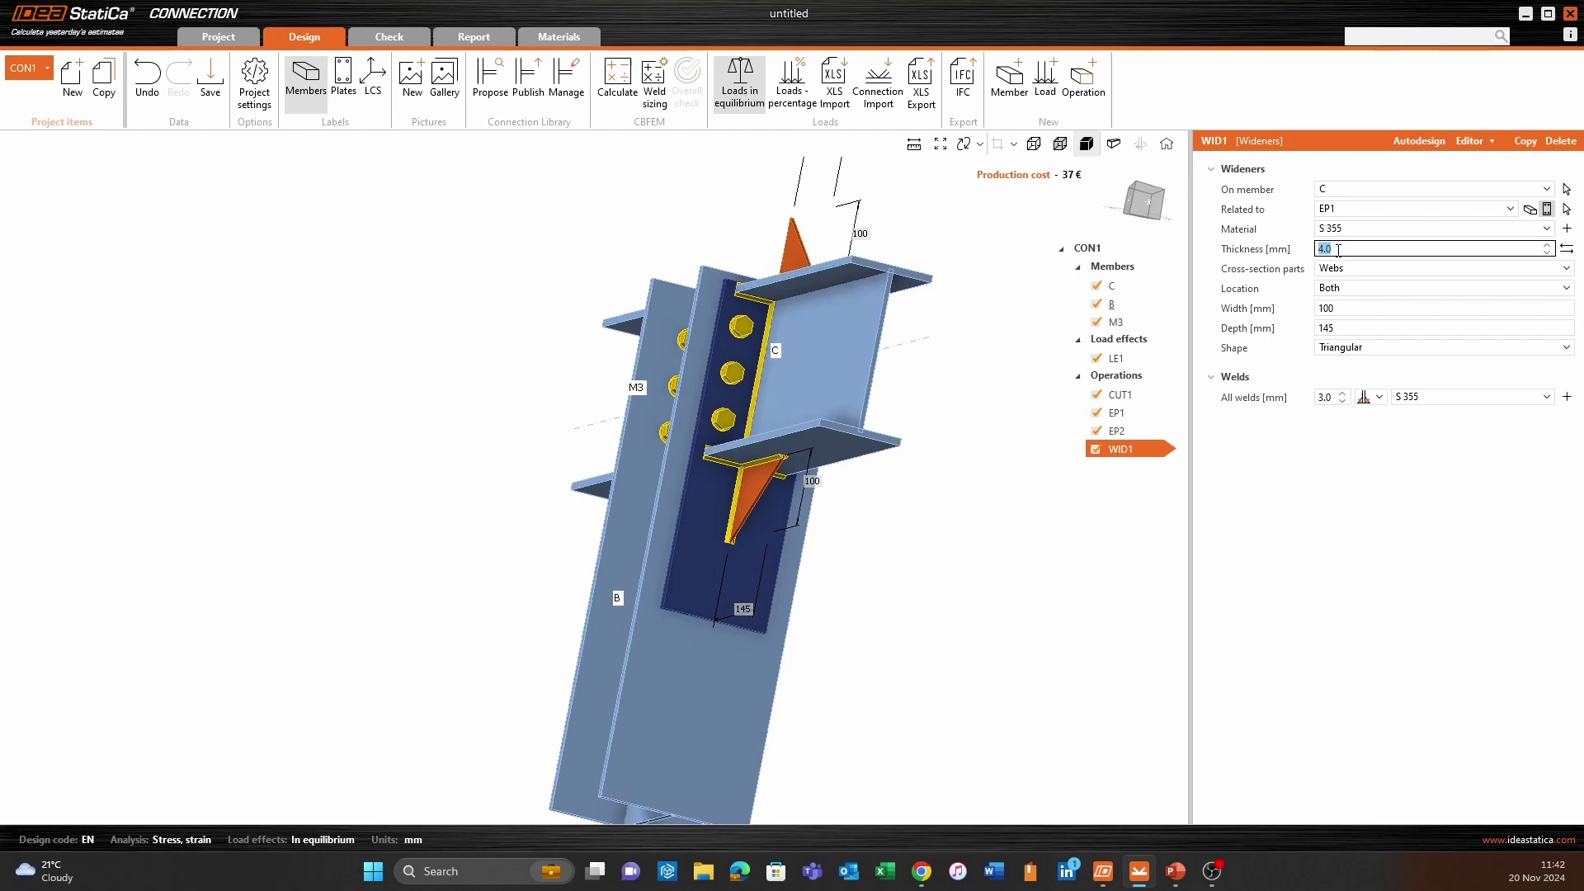
pyautogui.press('Tab')
pyautogui.moveTo(897, 606); pyautogui.dragTo(610, 690, button='middle')
pyautogui.click(1420, 290)
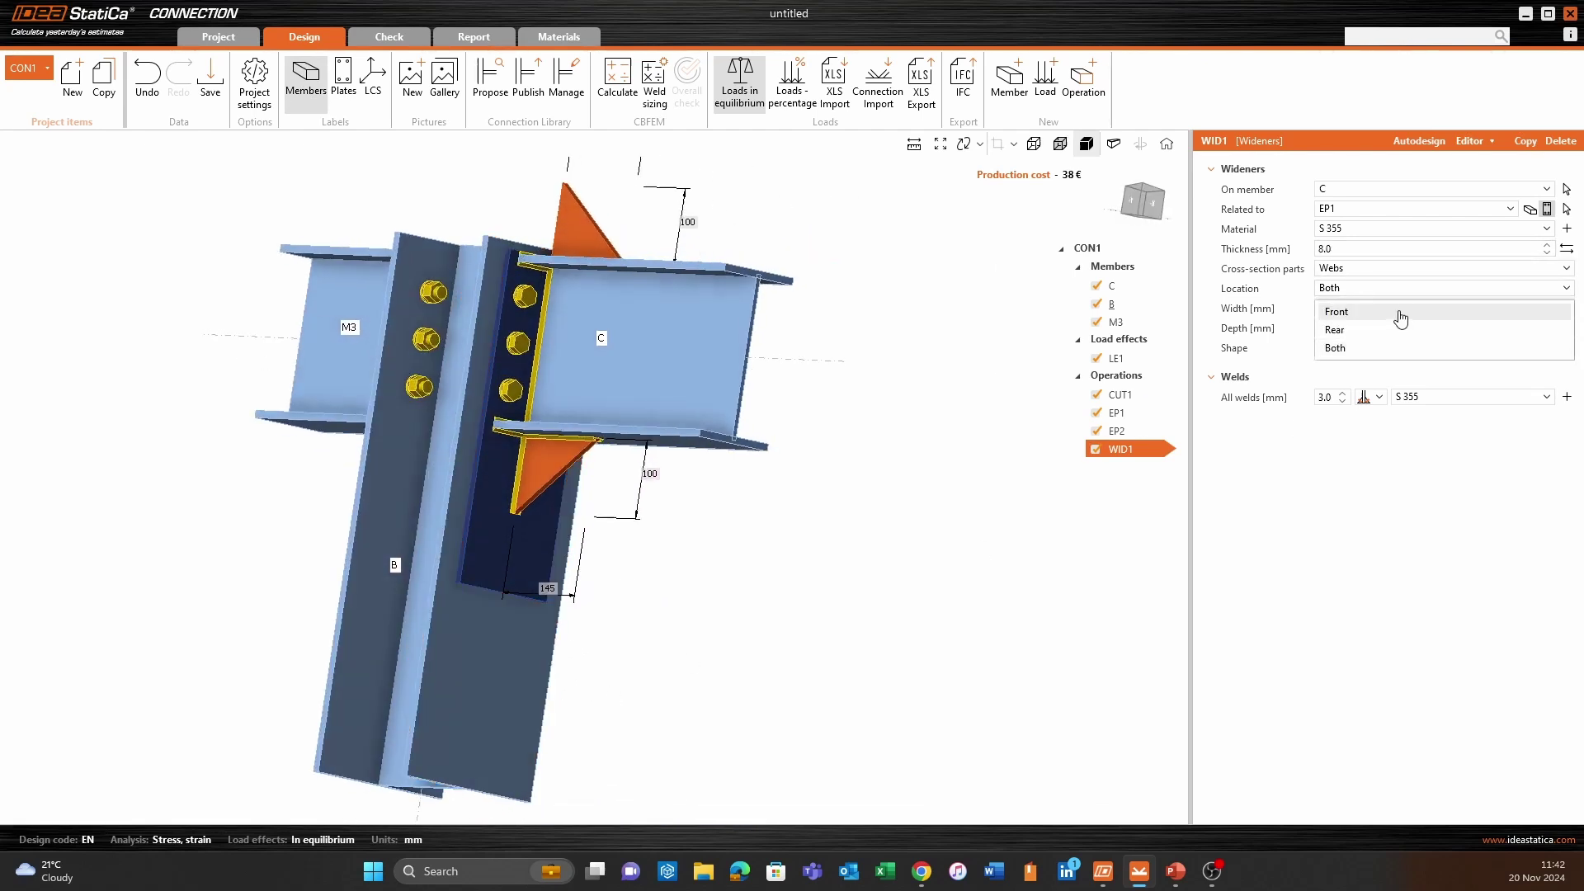
pyautogui.click(1400, 314)
pyautogui.moveTo(1032, 396); pyautogui.dragTo(913, 447, button='right')
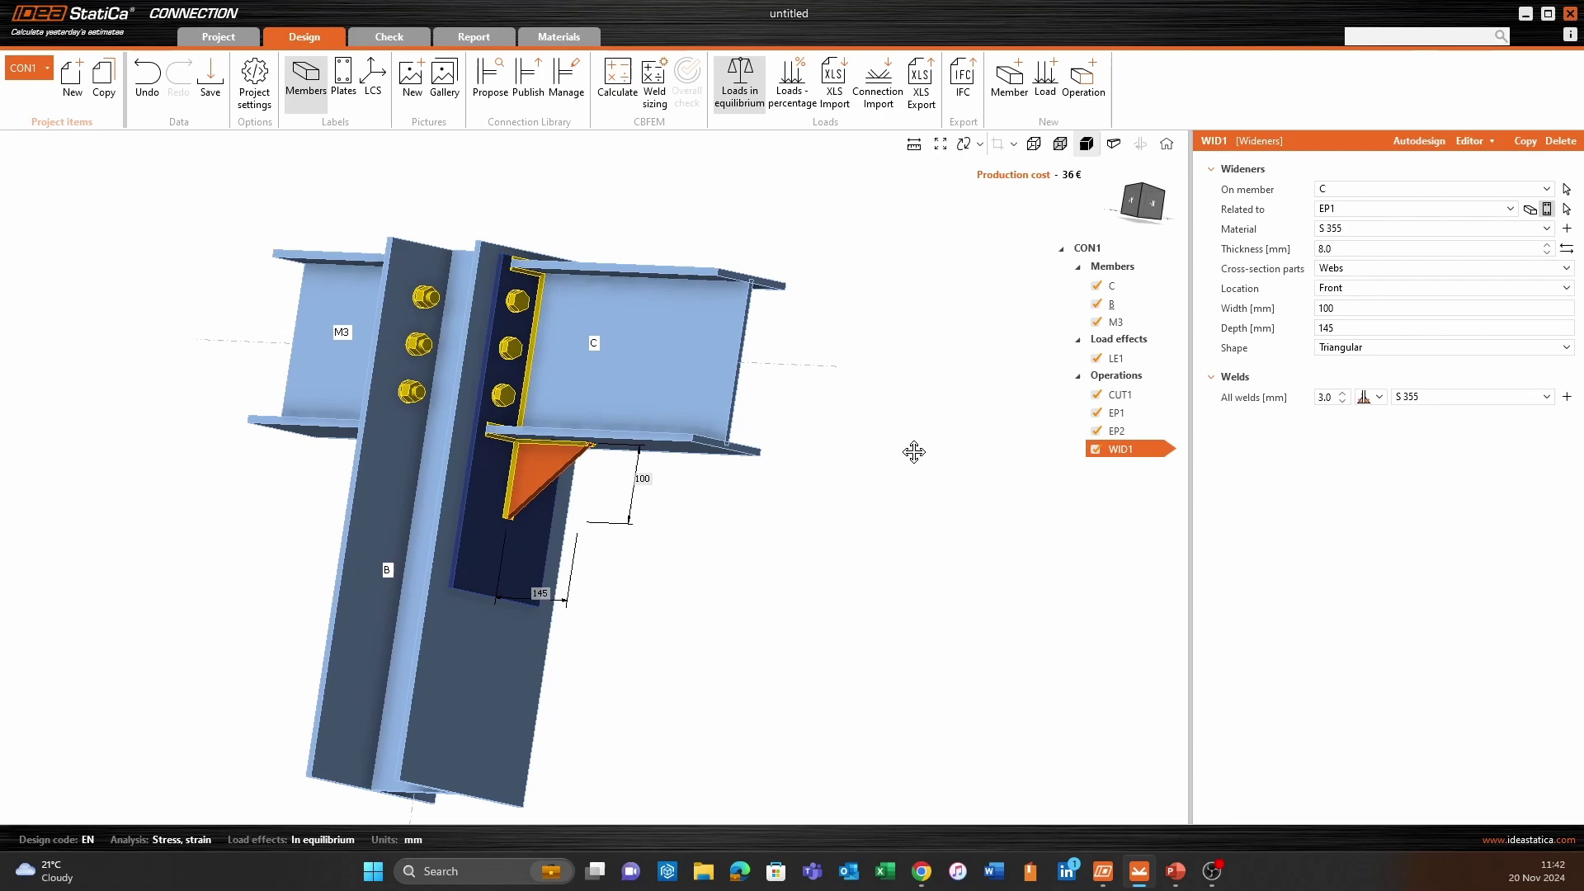
pyautogui.moveTo(355, 716); pyautogui.dragTo(347, 676, button='right')
# Change the widener's shape to Triangular with flange.
pyautogui.click(1143, 200)
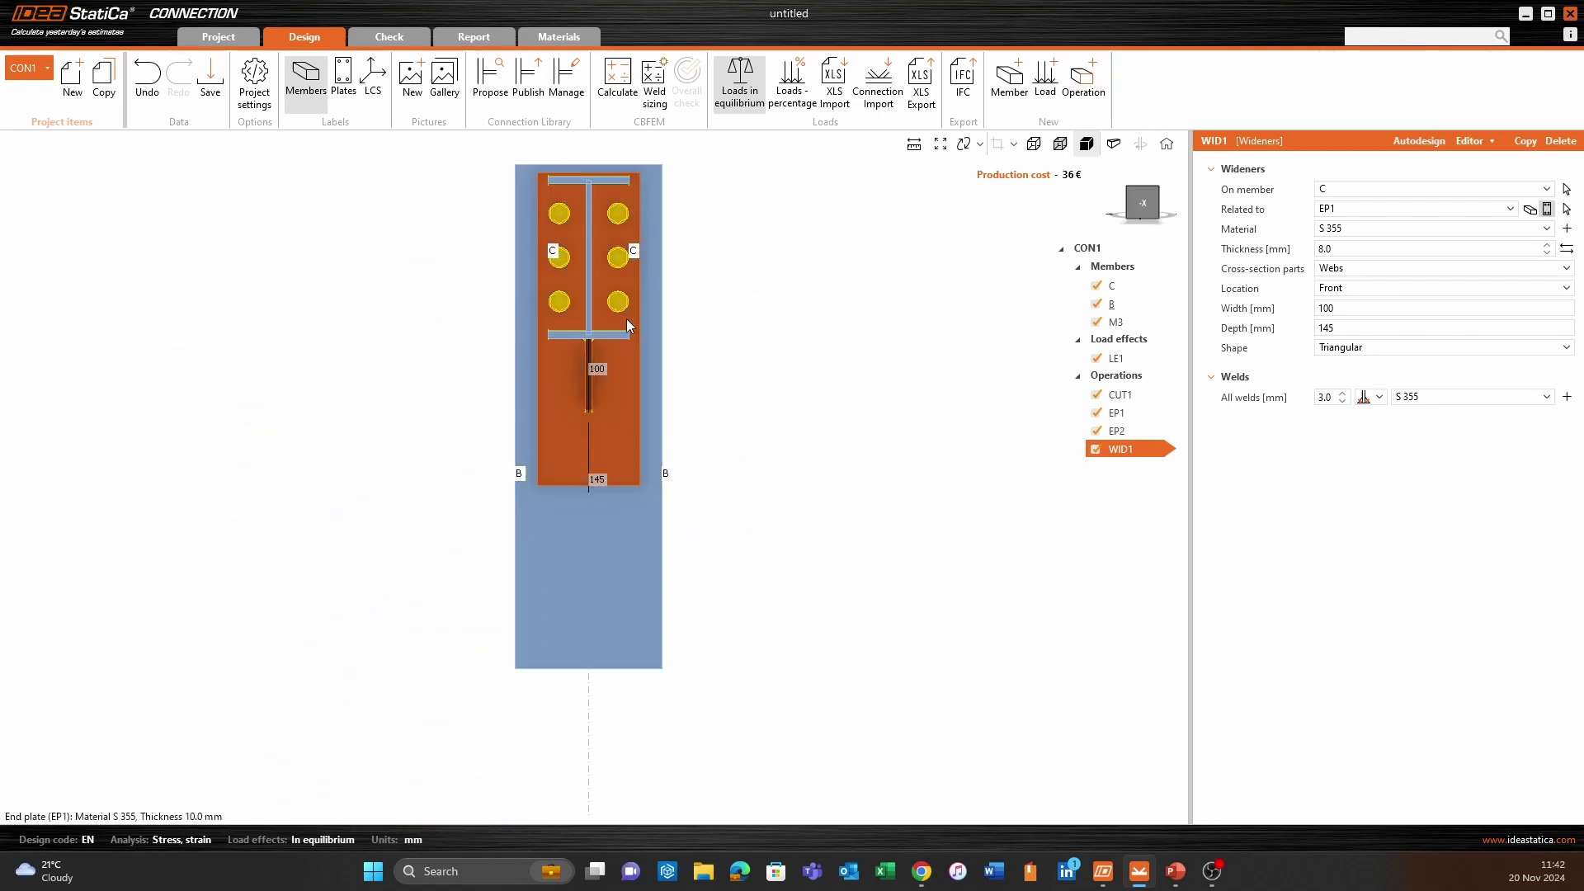
pyautogui.scroll(4, 615, 324)
pyautogui.scroll(2, 604, 344)
pyautogui.scroll(-10, 874, 622)
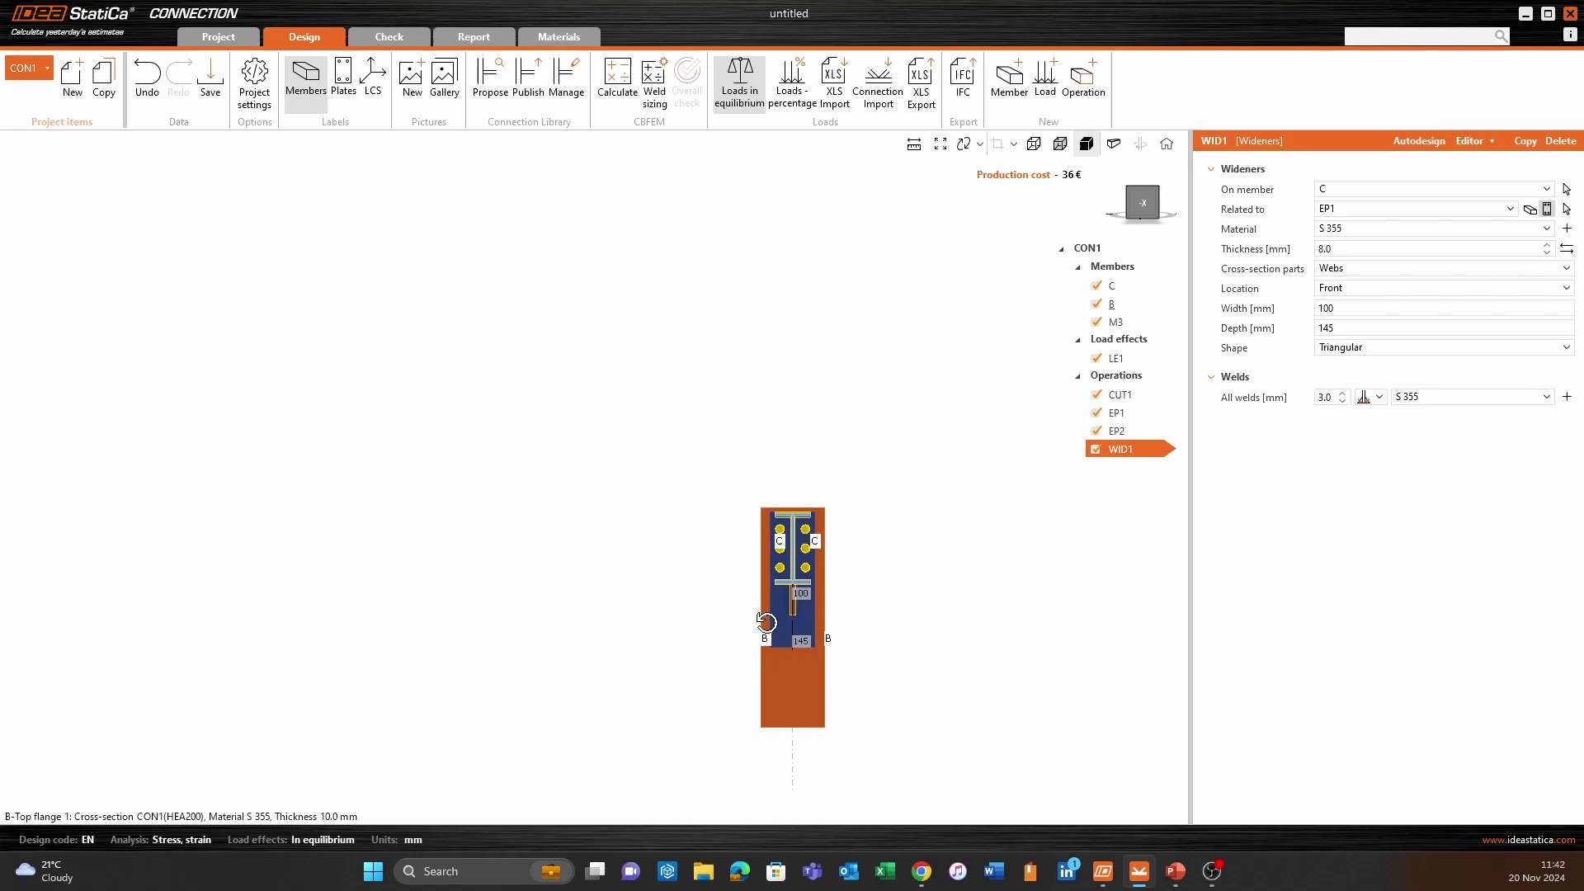
pyautogui.moveTo(811, 643); pyautogui.dragTo(910, 622, button='right')
pyautogui.scroll(5, 866, 643)
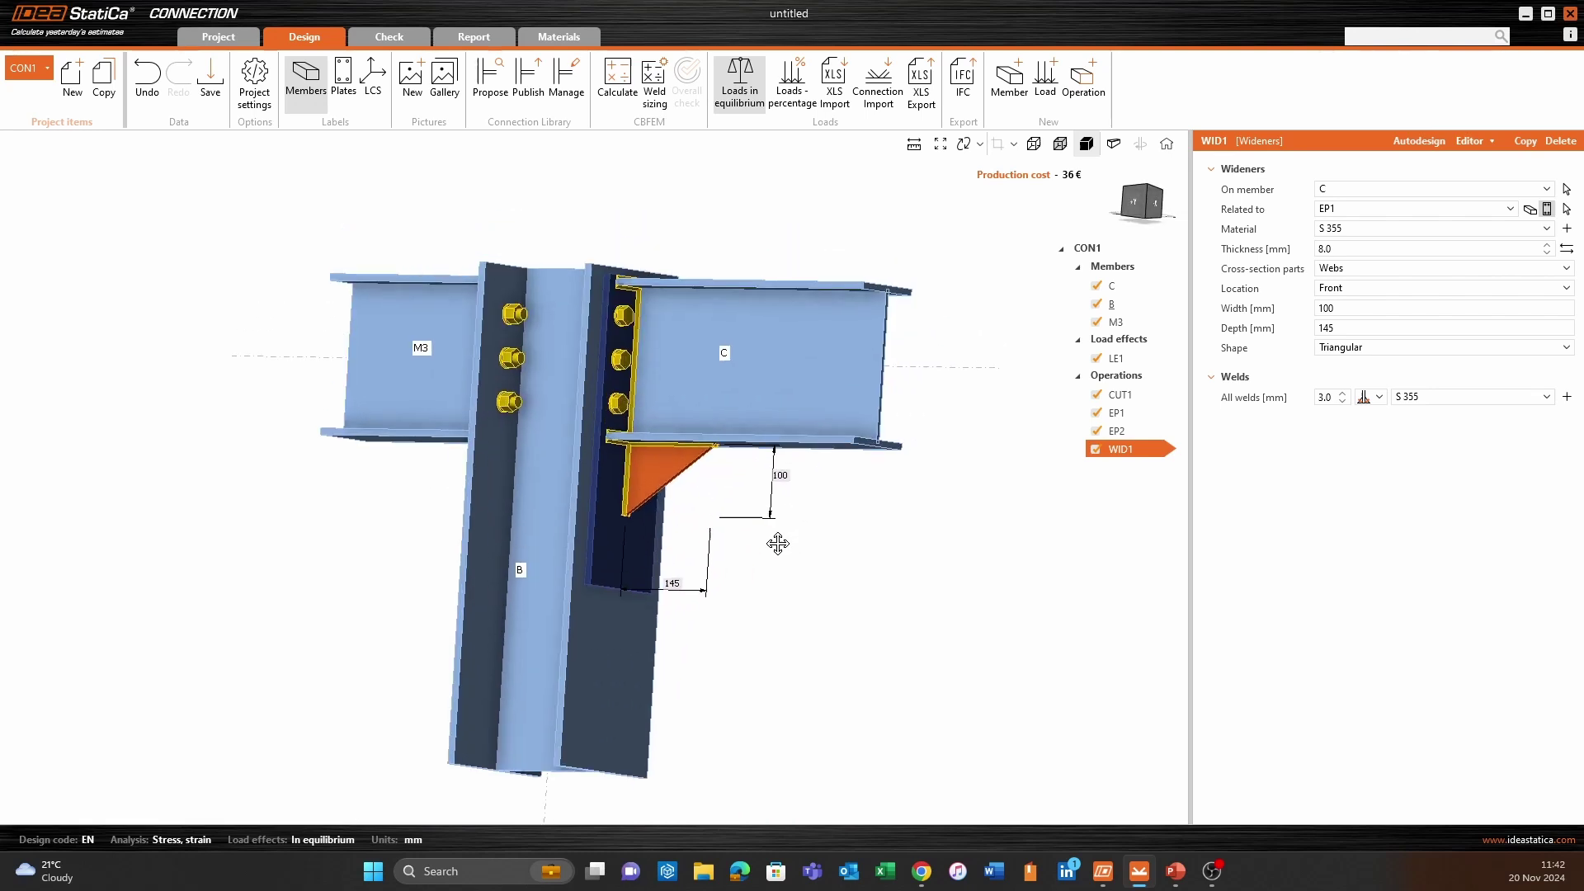
pyautogui.click(1360, 348)
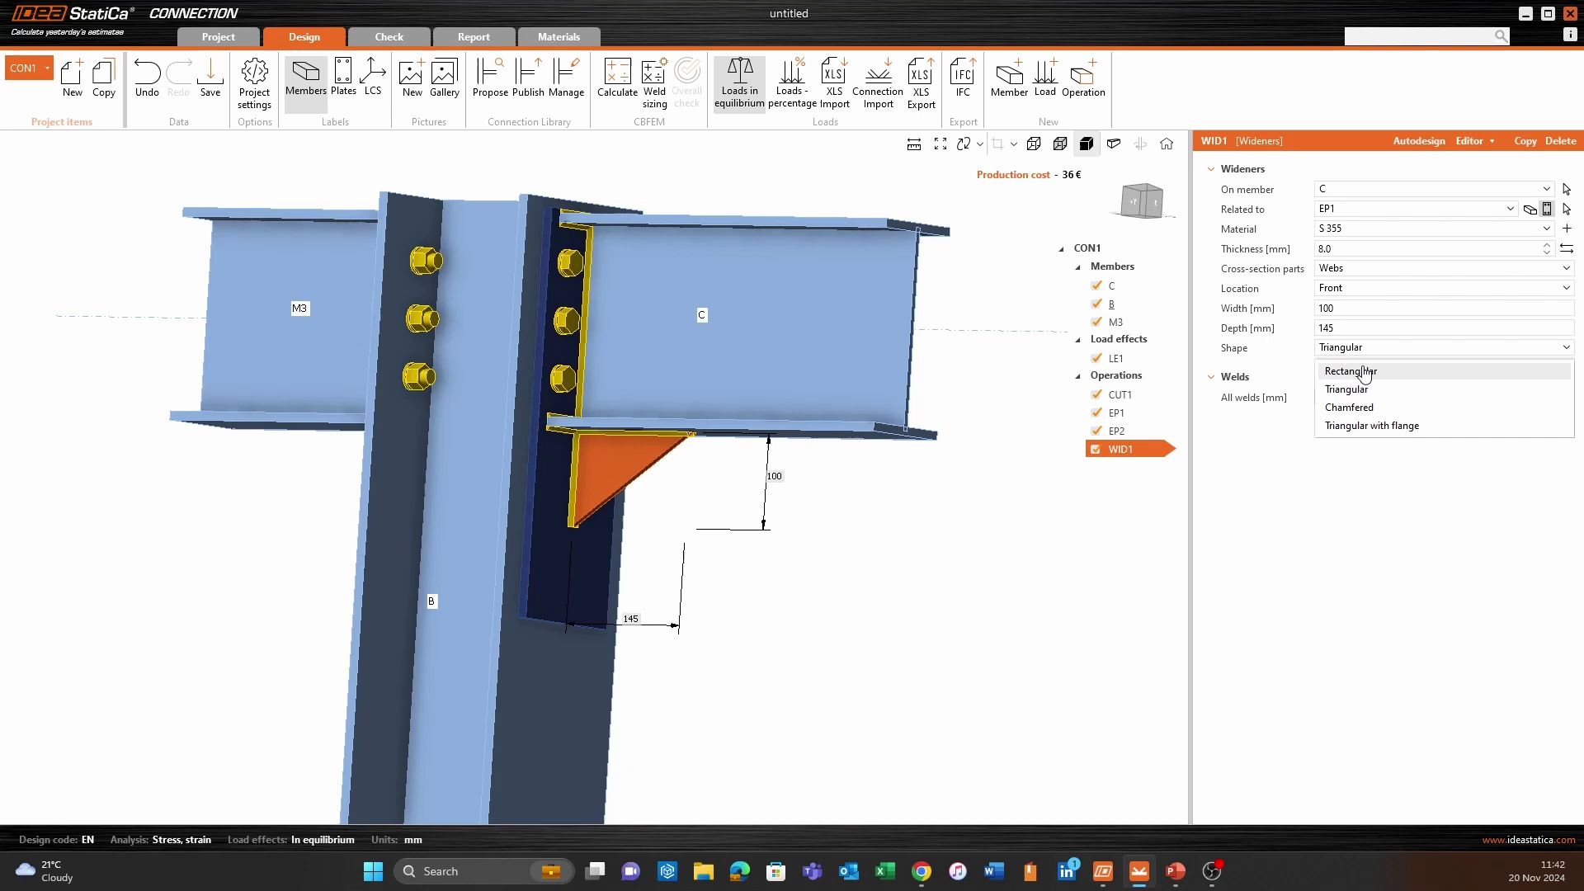
pyautogui.click(1369, 427)
# Try a width of 250 mm for the widener below beam C.
pyautogui.moveTo(741, 557); pyautogui.dragTo(627, 527, button='middle')
pyautogui.click(1139, 209)
pyautogui.scroll(6, 835, 393)
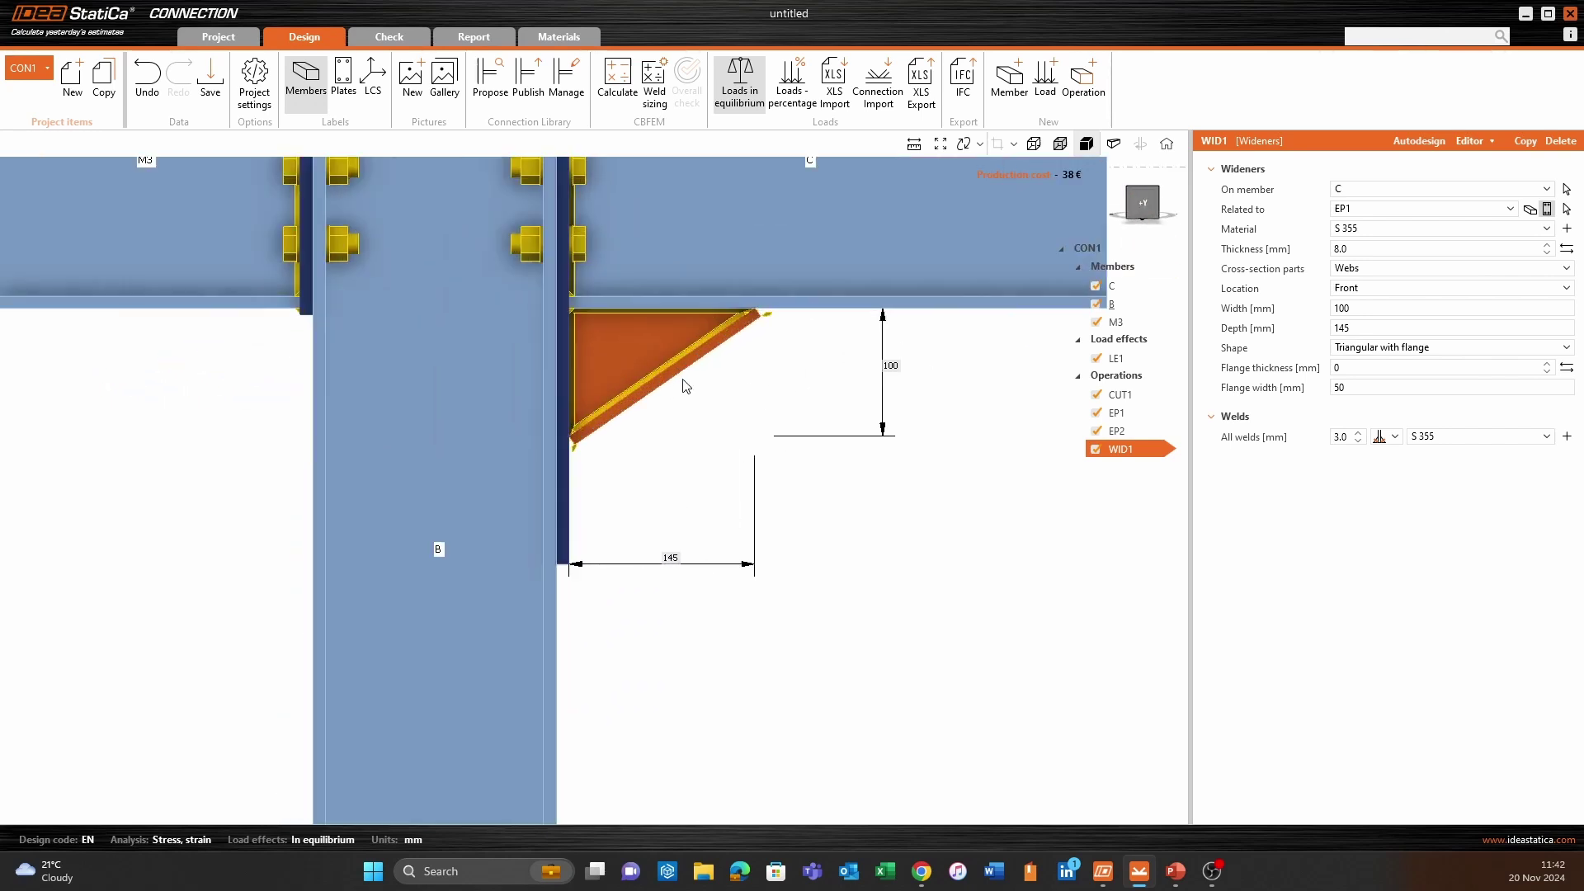
pyautogui.scroll(1, 639, 502)
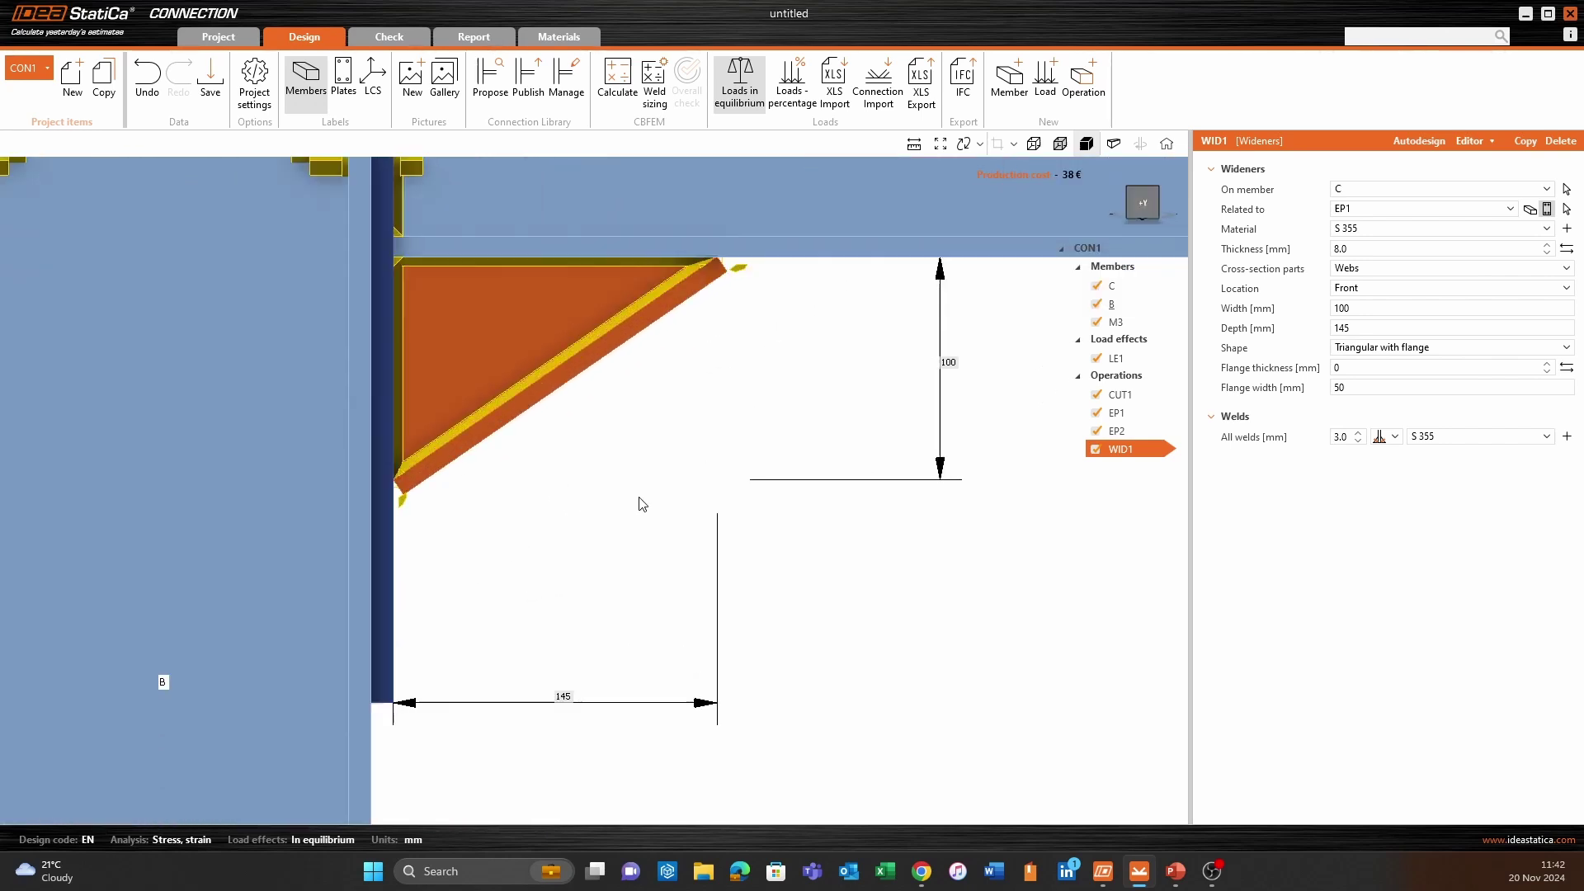
pyautogui.doubleClick(1392, 306)
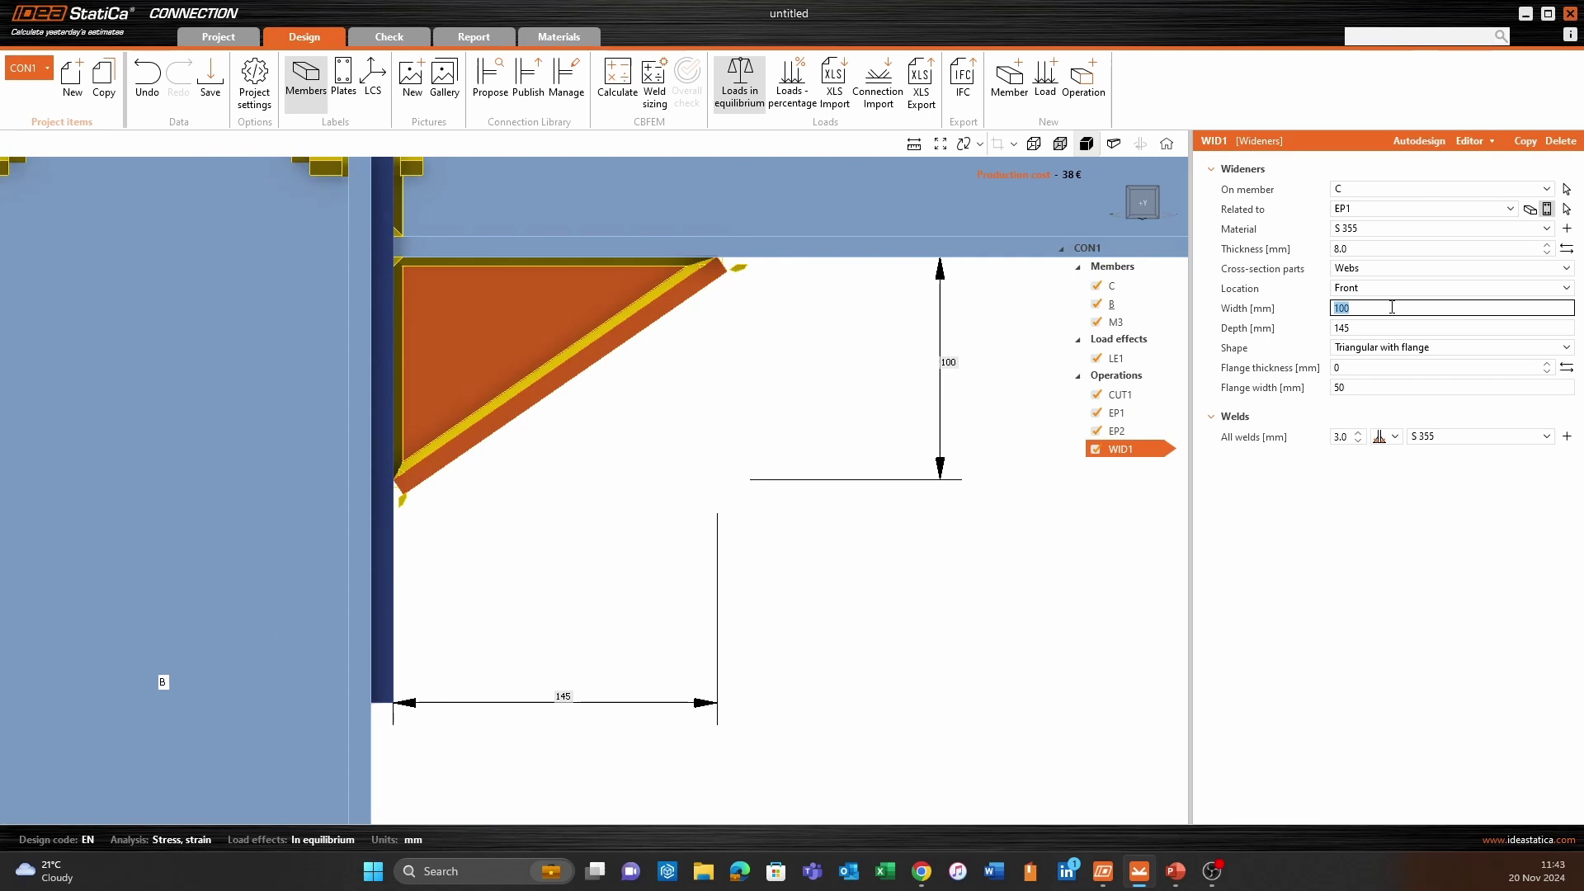
pyautogui.write('250')
pyautogui.press('Tab')
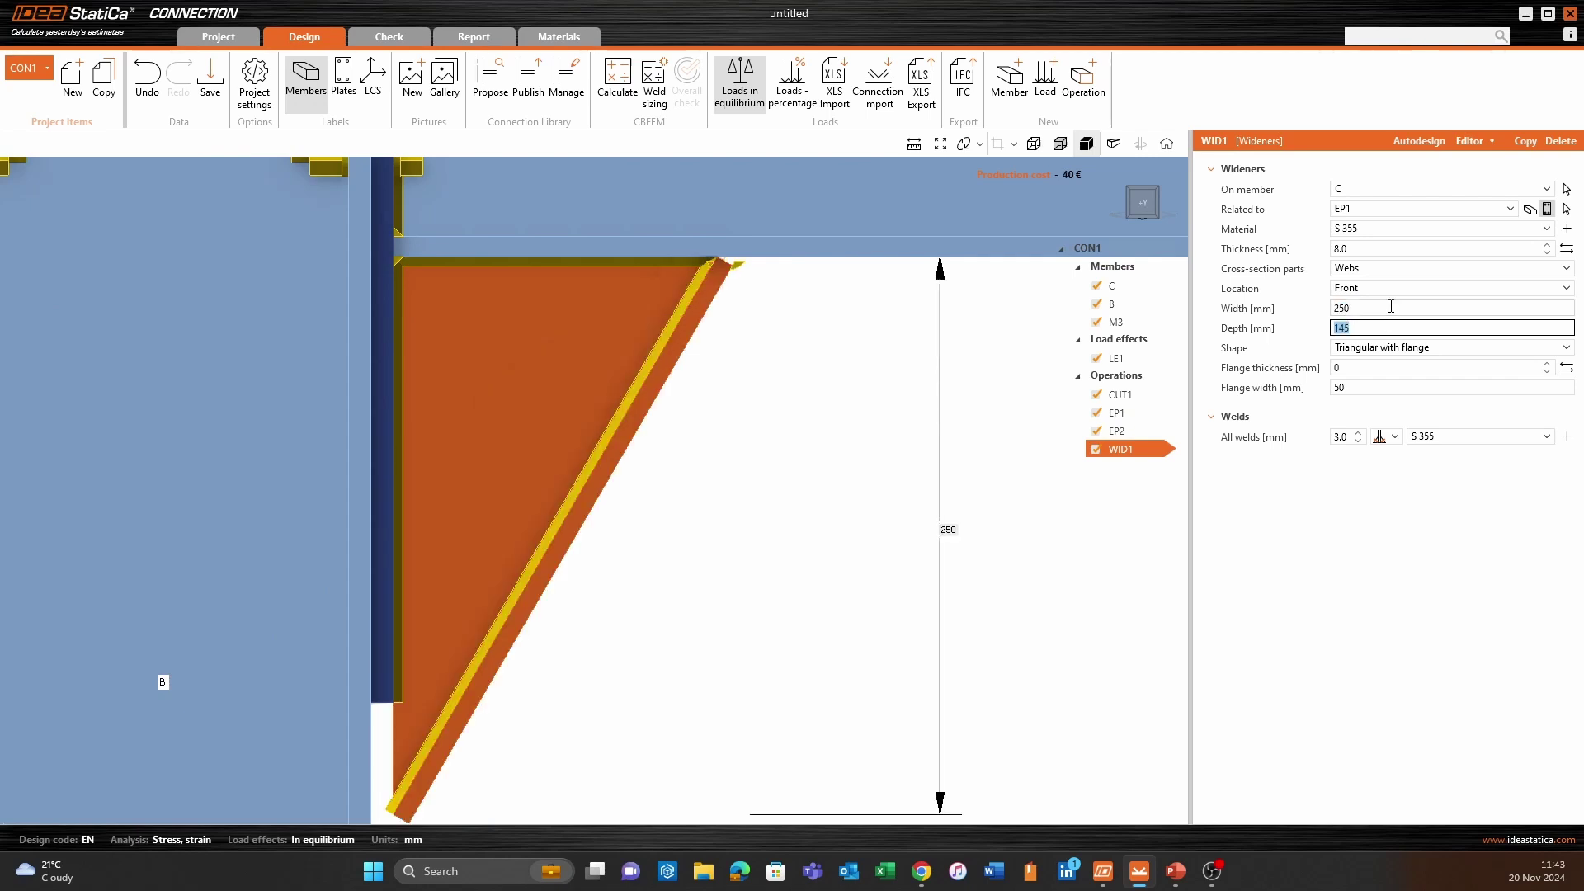
# Set the widener's width to 175 mm and its depth to 200 mm.
pyautogui.doubleClick(1363, 310)
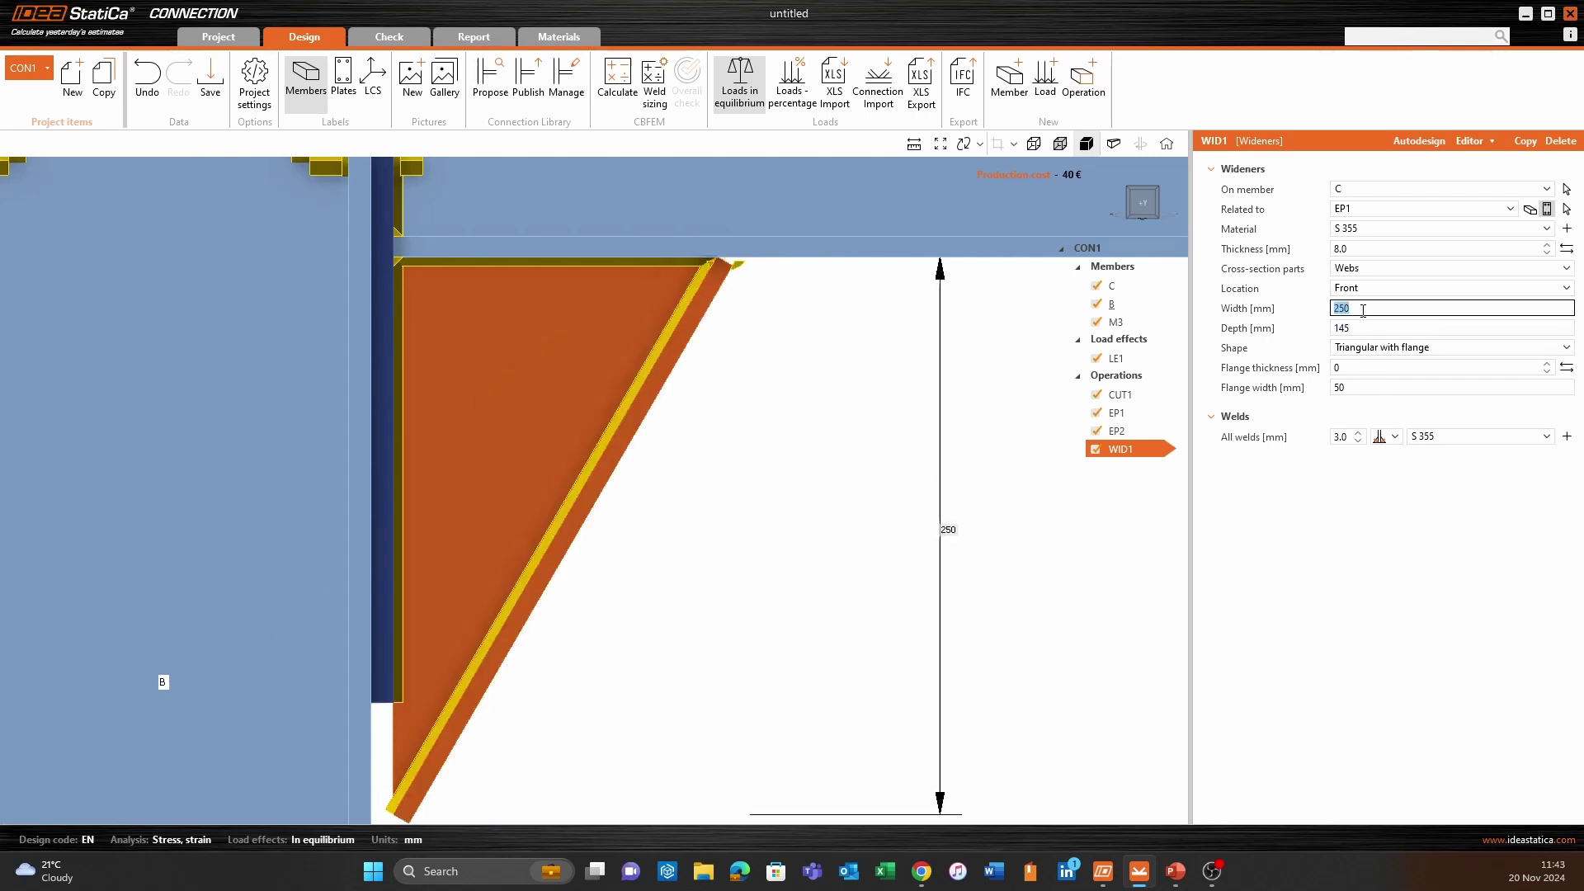
pyautogui.press('Tab')
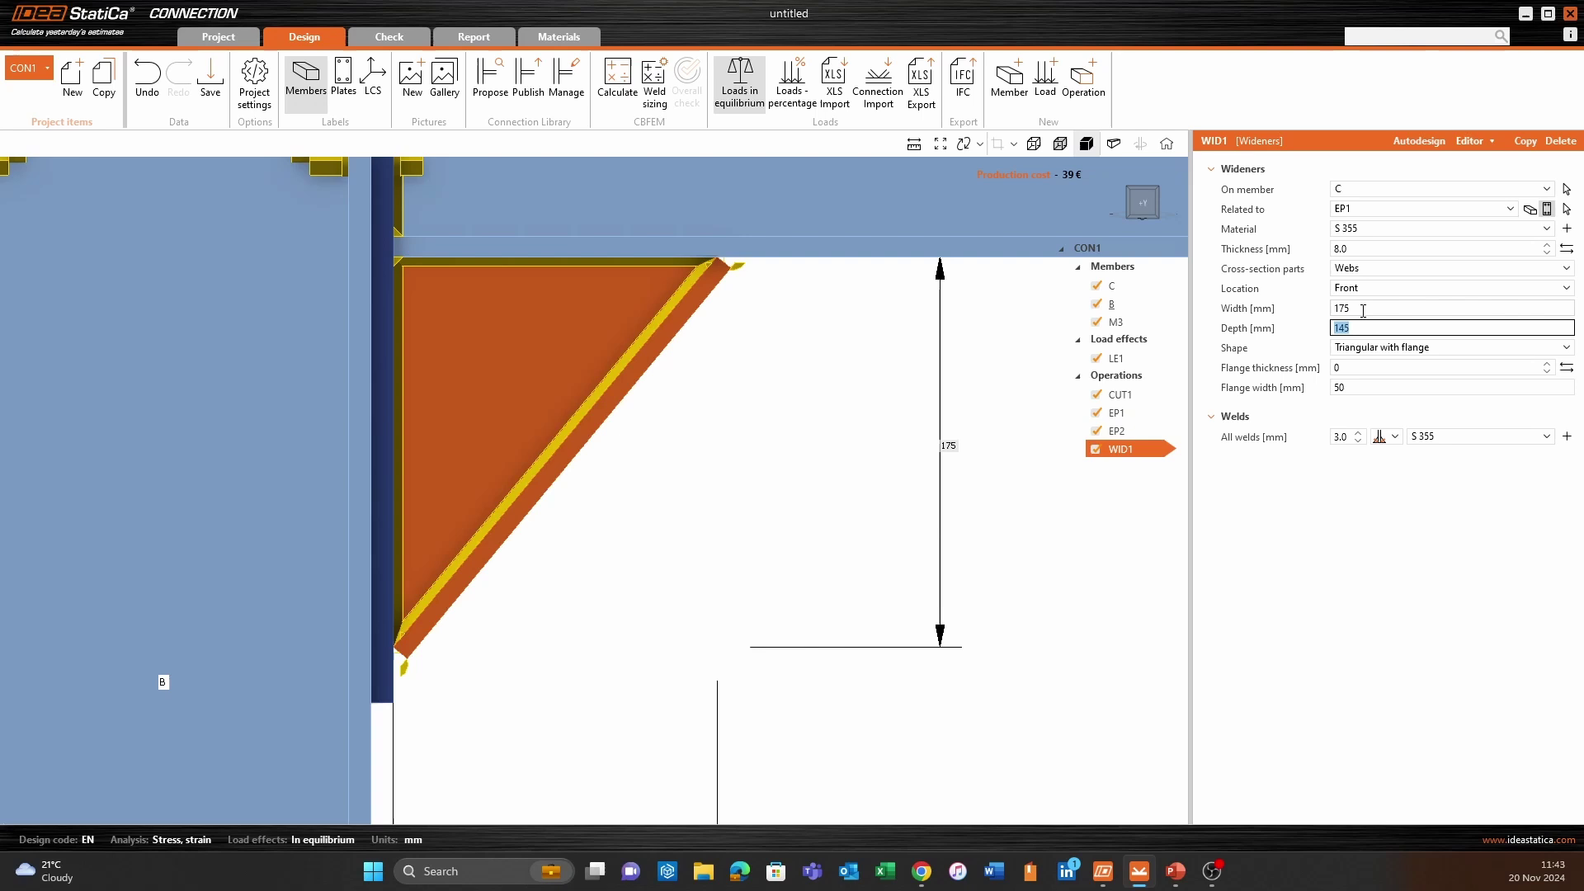
pyautogui.click(1366, 329)
pyautogui.press('BackSpace')
pyautogui.write('200')
pyautogui.press('Tab')
pyautogui.moveTo(716, 523); pyautogui.dragTo(530, 499, button='middle')
pyautogui.scroll(-4, 530, 499)
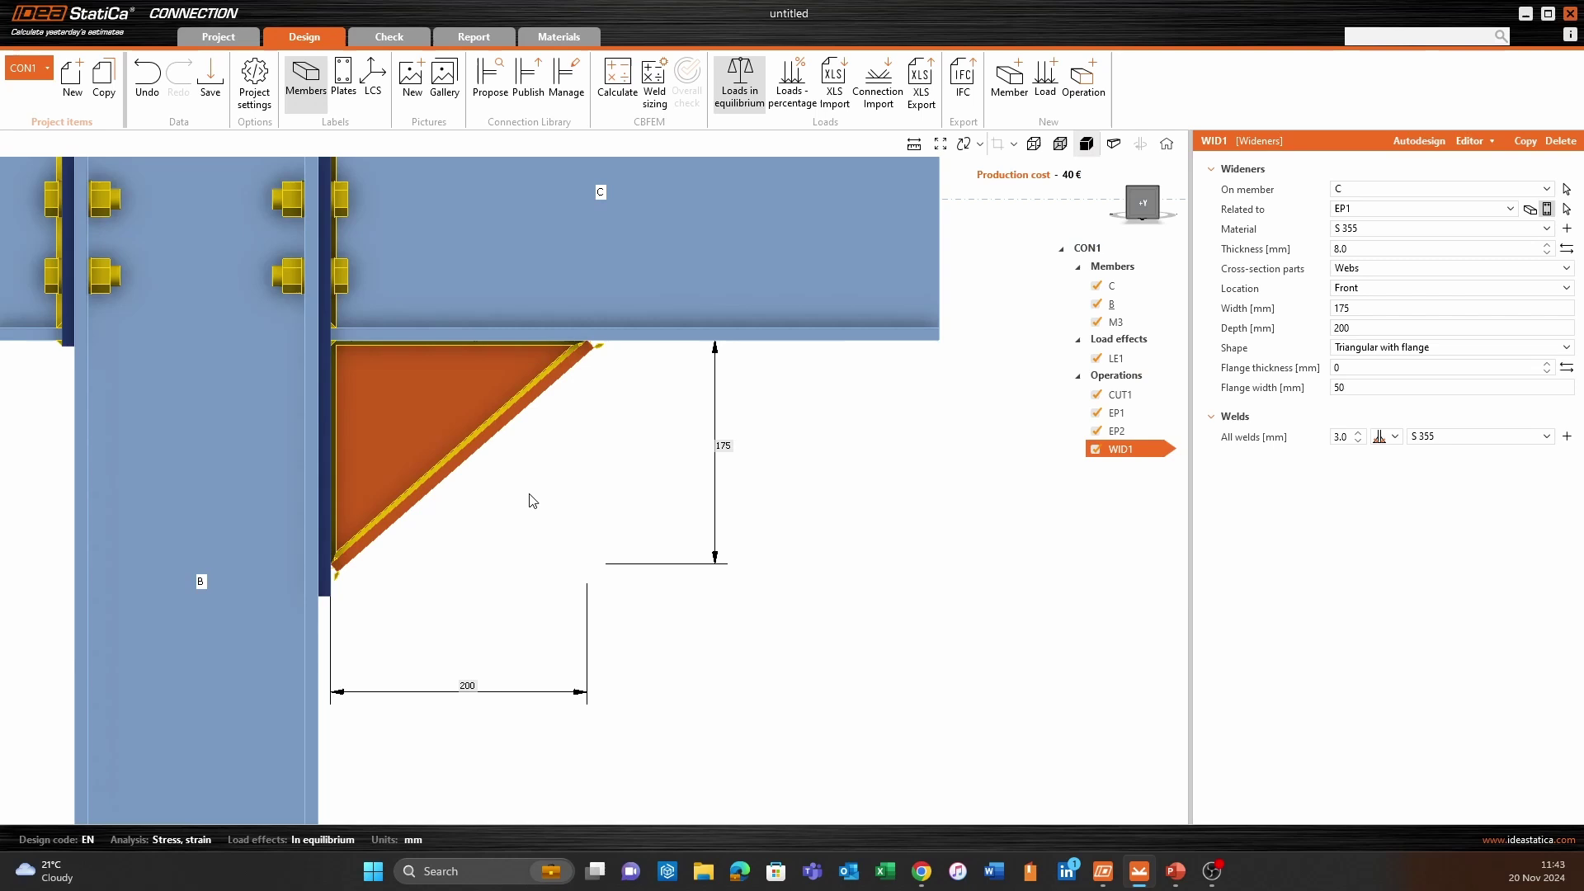
# Inspect the weld between the lower end of the widener's flange and end plate EP1.
pyautogui.moveTo(627, 501); pyautogui.dragTo(523, 522)
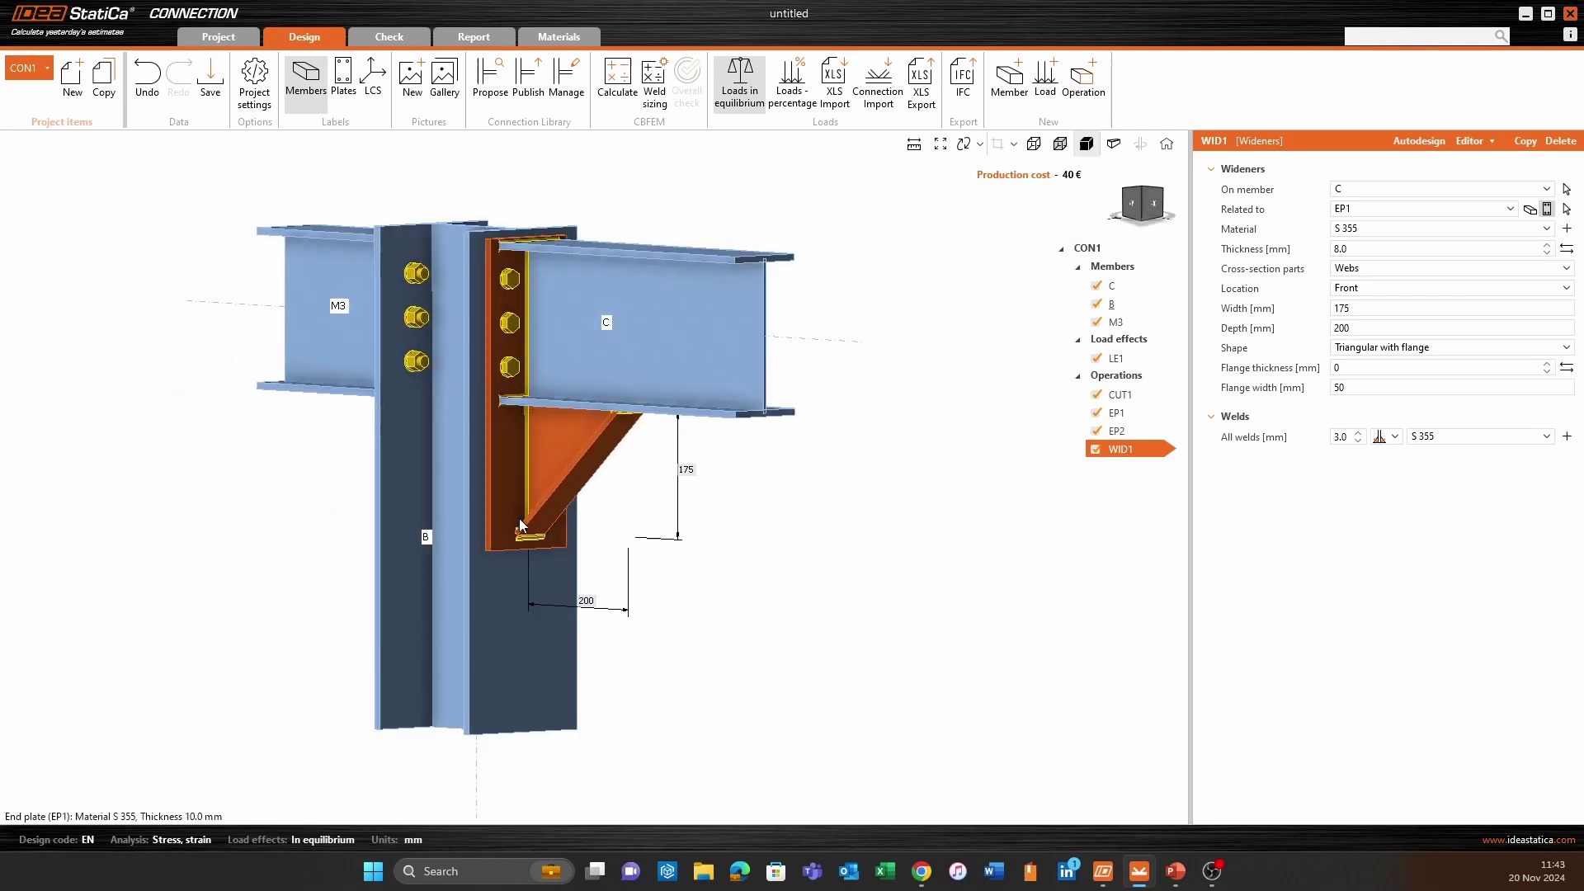
pyautogui.scroll(4, 532, 522)
pyautogui.scroll(5, 541, 591)
pyautogui.moveTo(541, 591); pyautogui.dragTo(597, 594)
pyautogui.scroll(-4, 597, 594)
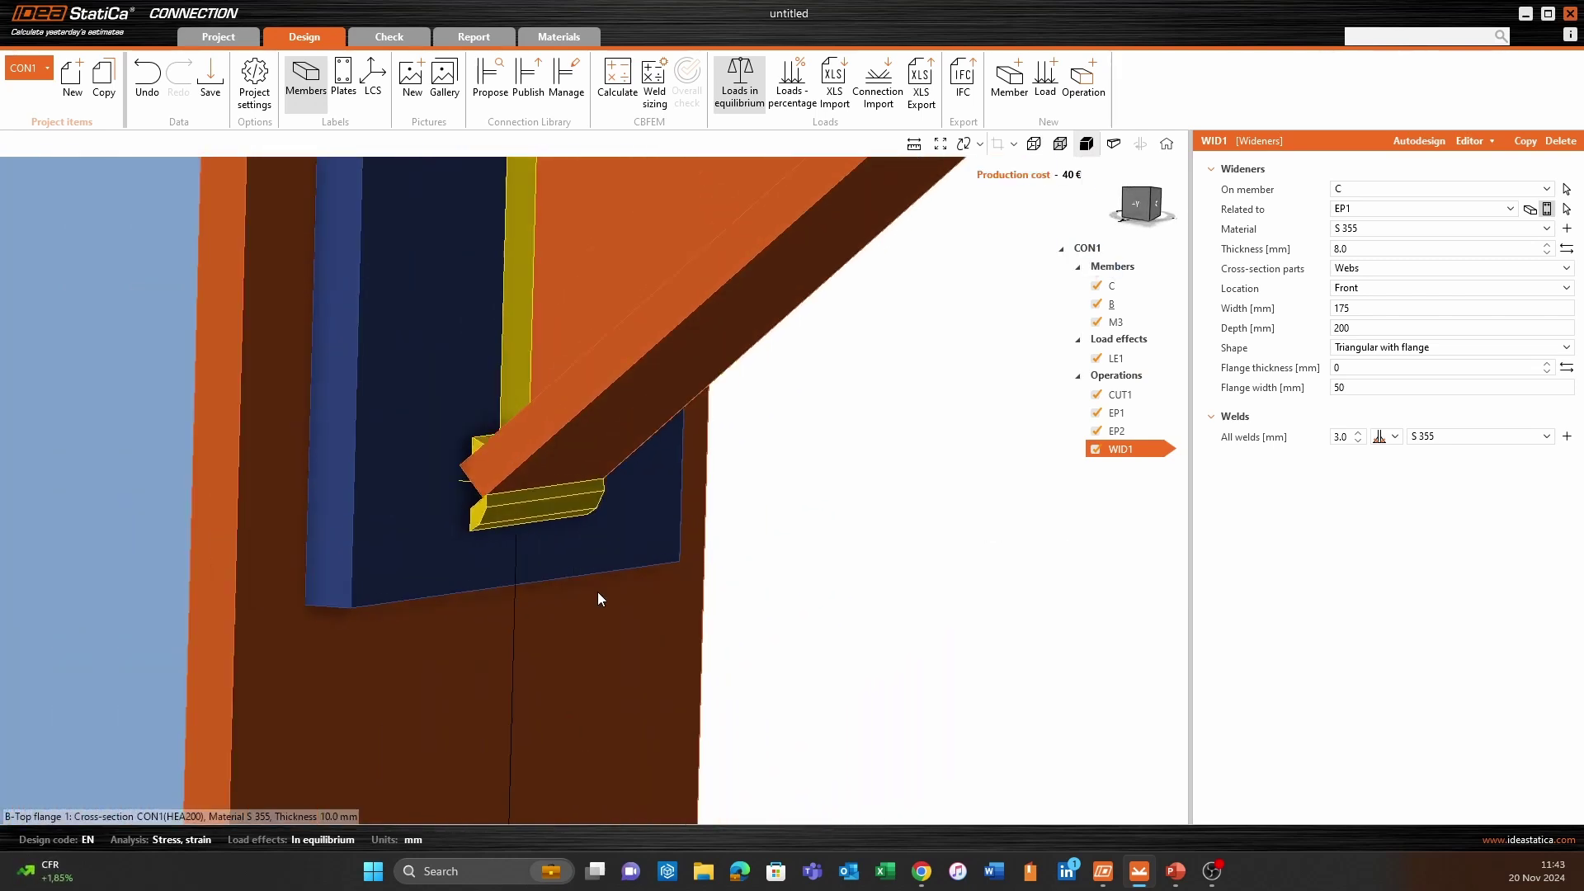
# Set the flange thickness of the widener under beam C to 8 mm.
pyautogui.moveTo(761, 503); pyautogui.dragTo(600, 606, button='middle')
pyautogui.scroll(-3, 665, 579)
pyautogui.scroll(-1, 825, 561)
pyautogui.moveTo(825, 561); pyautogui.dragTo(554, 648, button='middle')
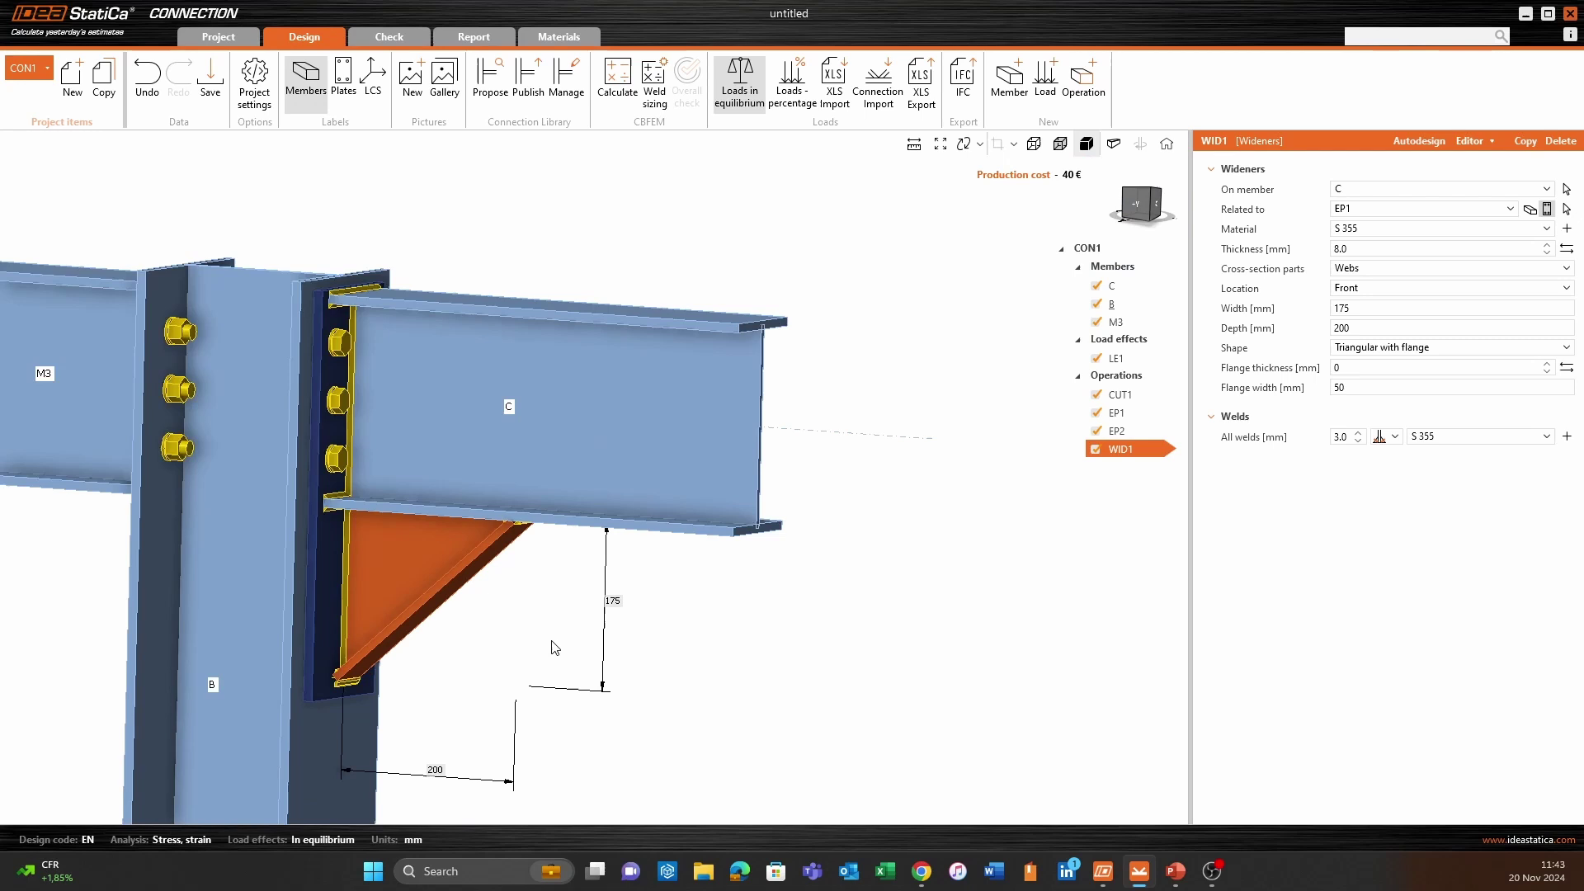
pyautogui.click(1365, 369)
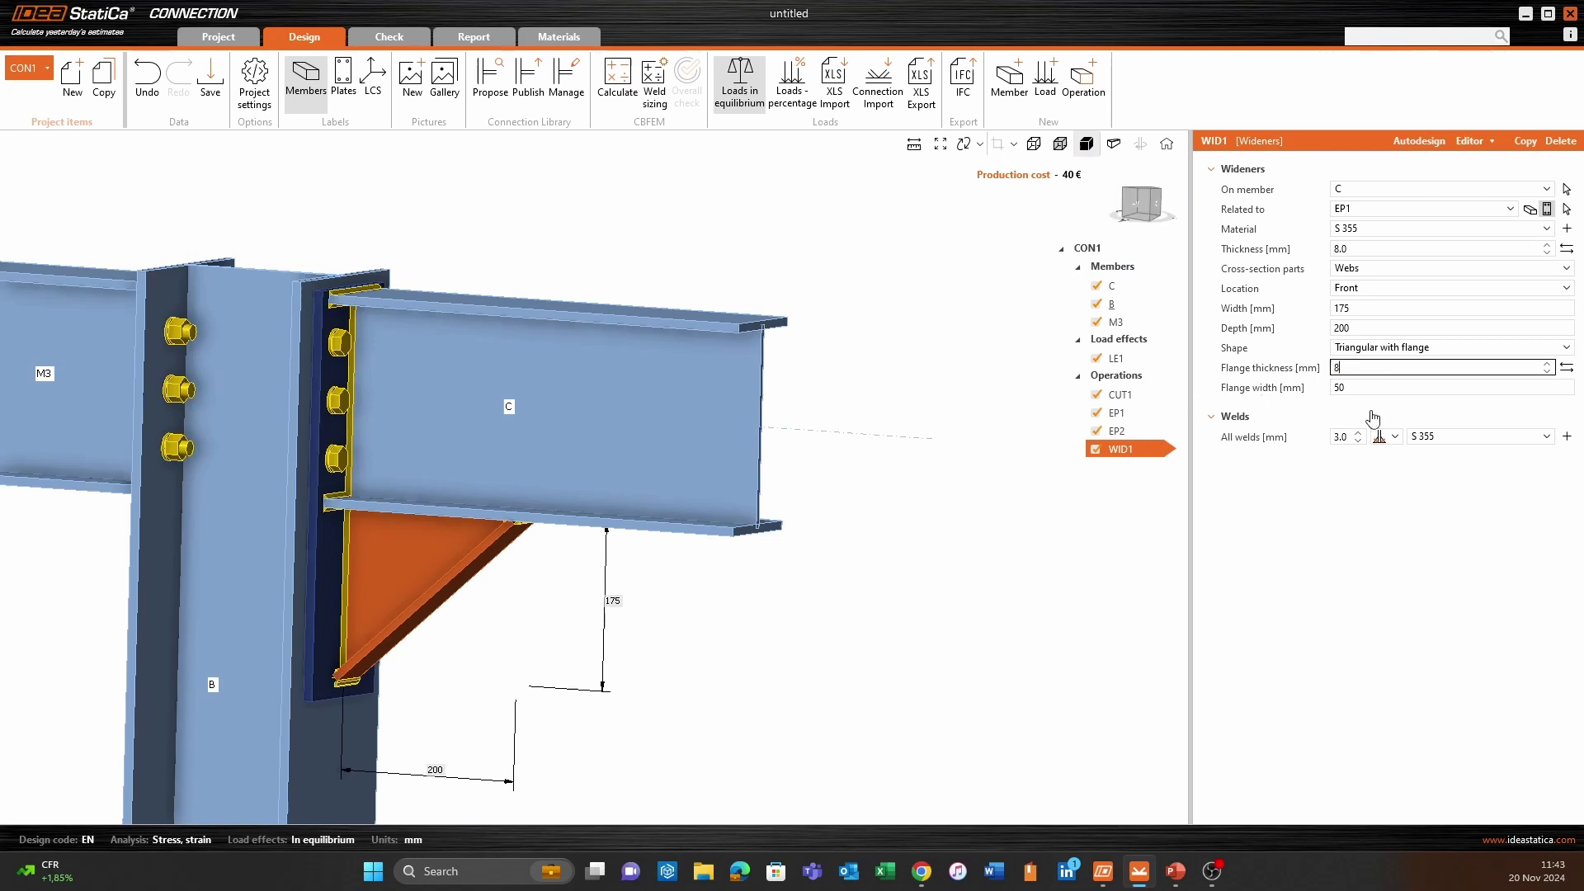
pyautogui.press('Tab')
pyautogui.moveTo(682, 693); pyautogui.dragTo(915, 529, button='middle')
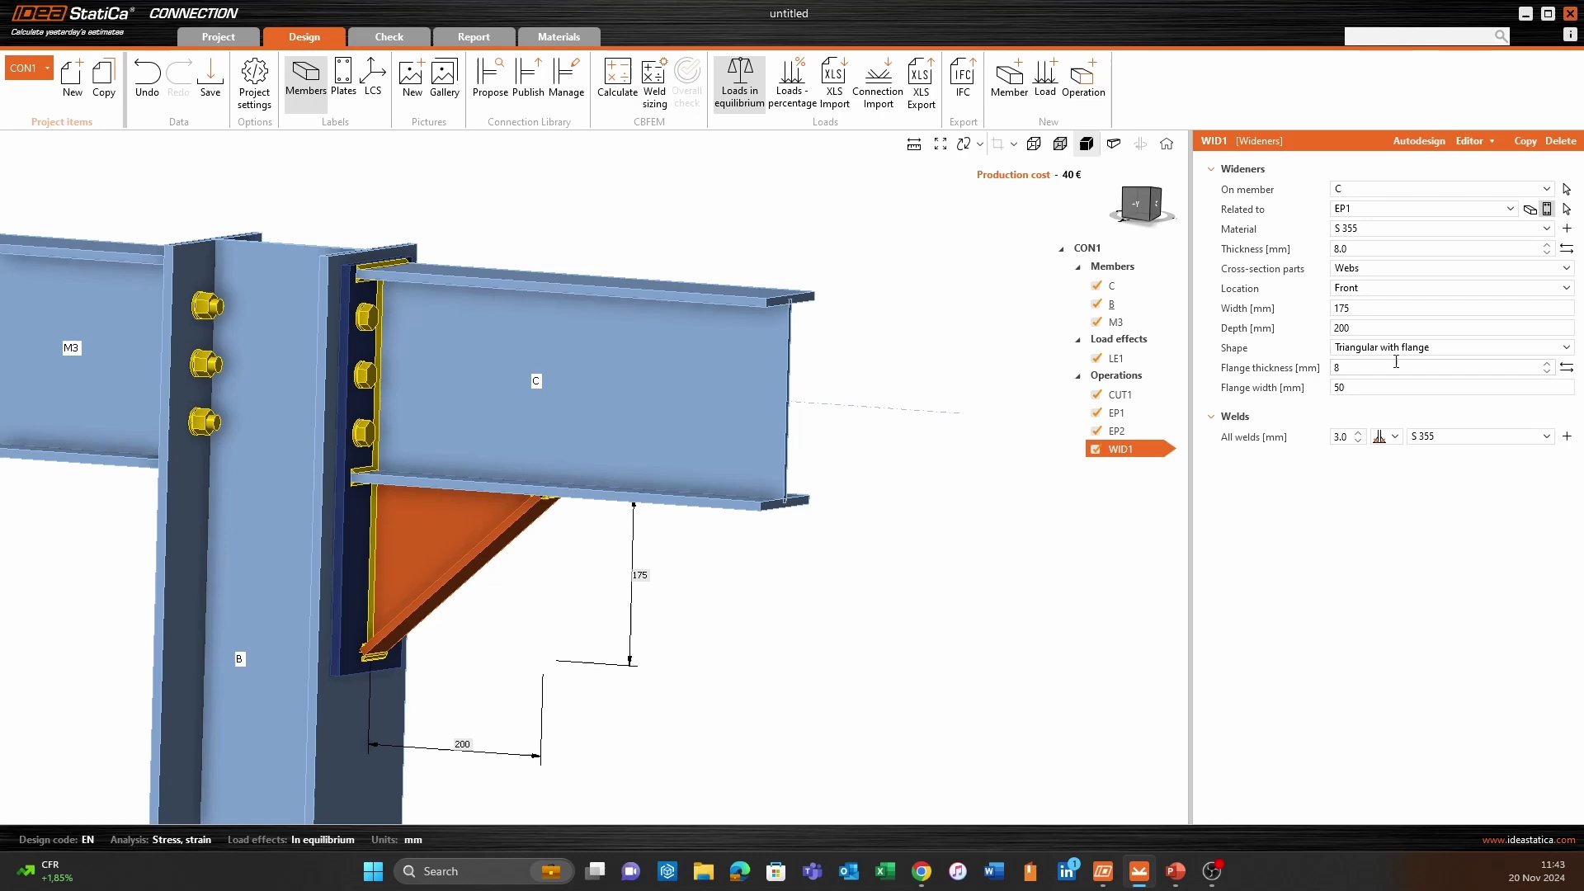
# Extend end plate EP2 on member M3 by setting its bottom dimension to 200 mm.
pyautogui.moveTo(551, 674); pyautogui.dragTo(593, 449, button='right')
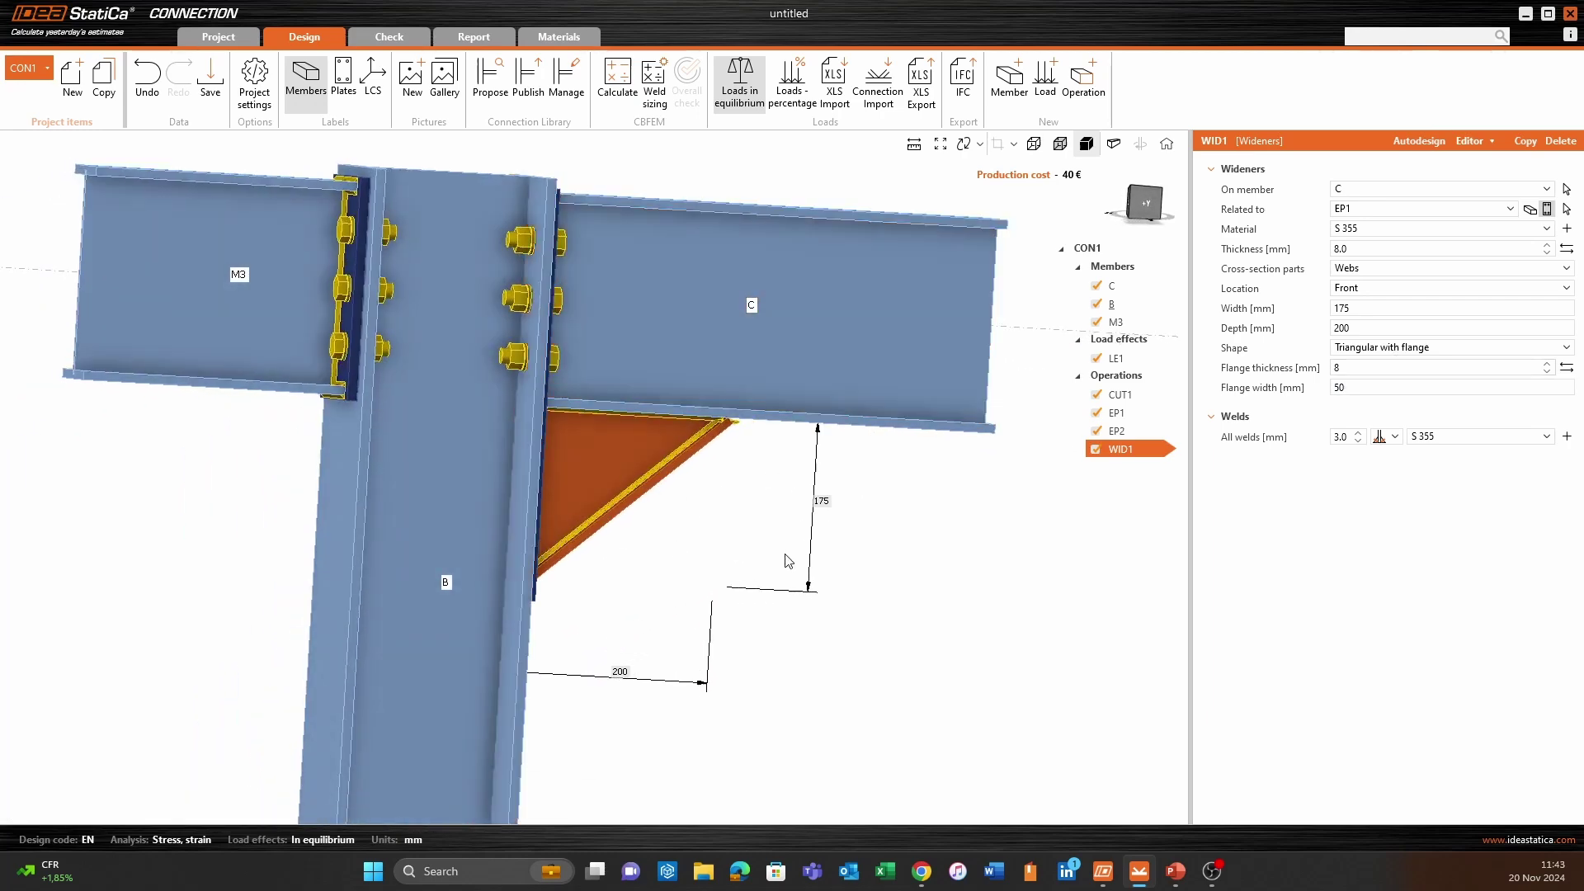
pyautogui.scroll(-2, 695, 596)
pyautogui.moveTo(695, 596)
pyautogui.mouseDown(button='right')
pyautogui.moveTo(644, 594)
pyautogui.moveTo(675, 602)
pyautogui.mouseUp(button='right')
pyautogui.scroll(3, 584, 614)
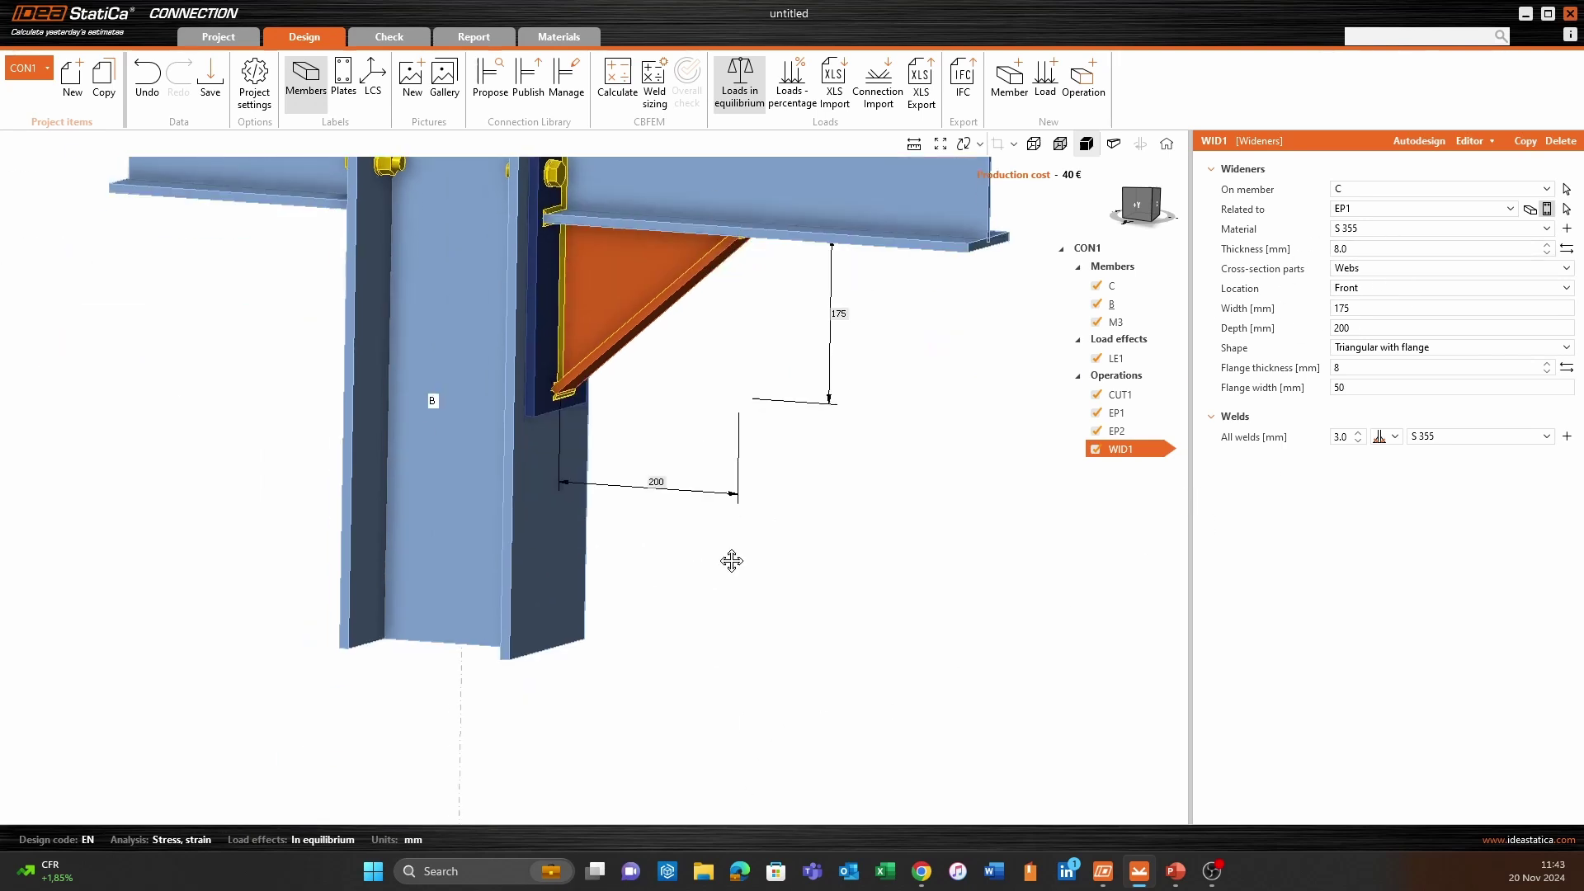
pyautogui.click(1137, 206)
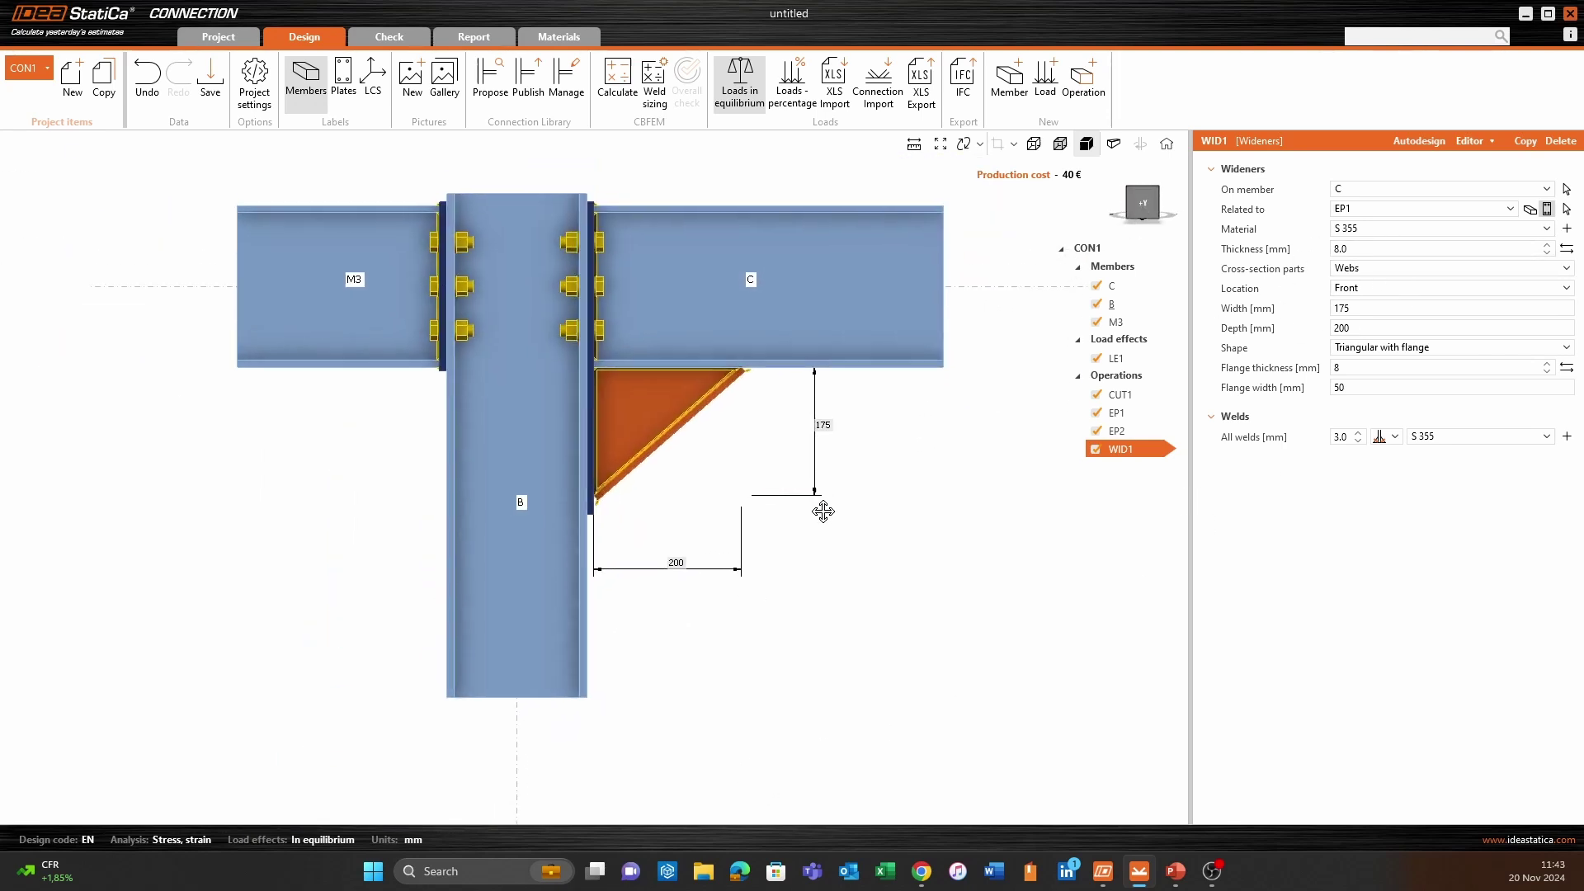
pyautogui.click(1150, 414)
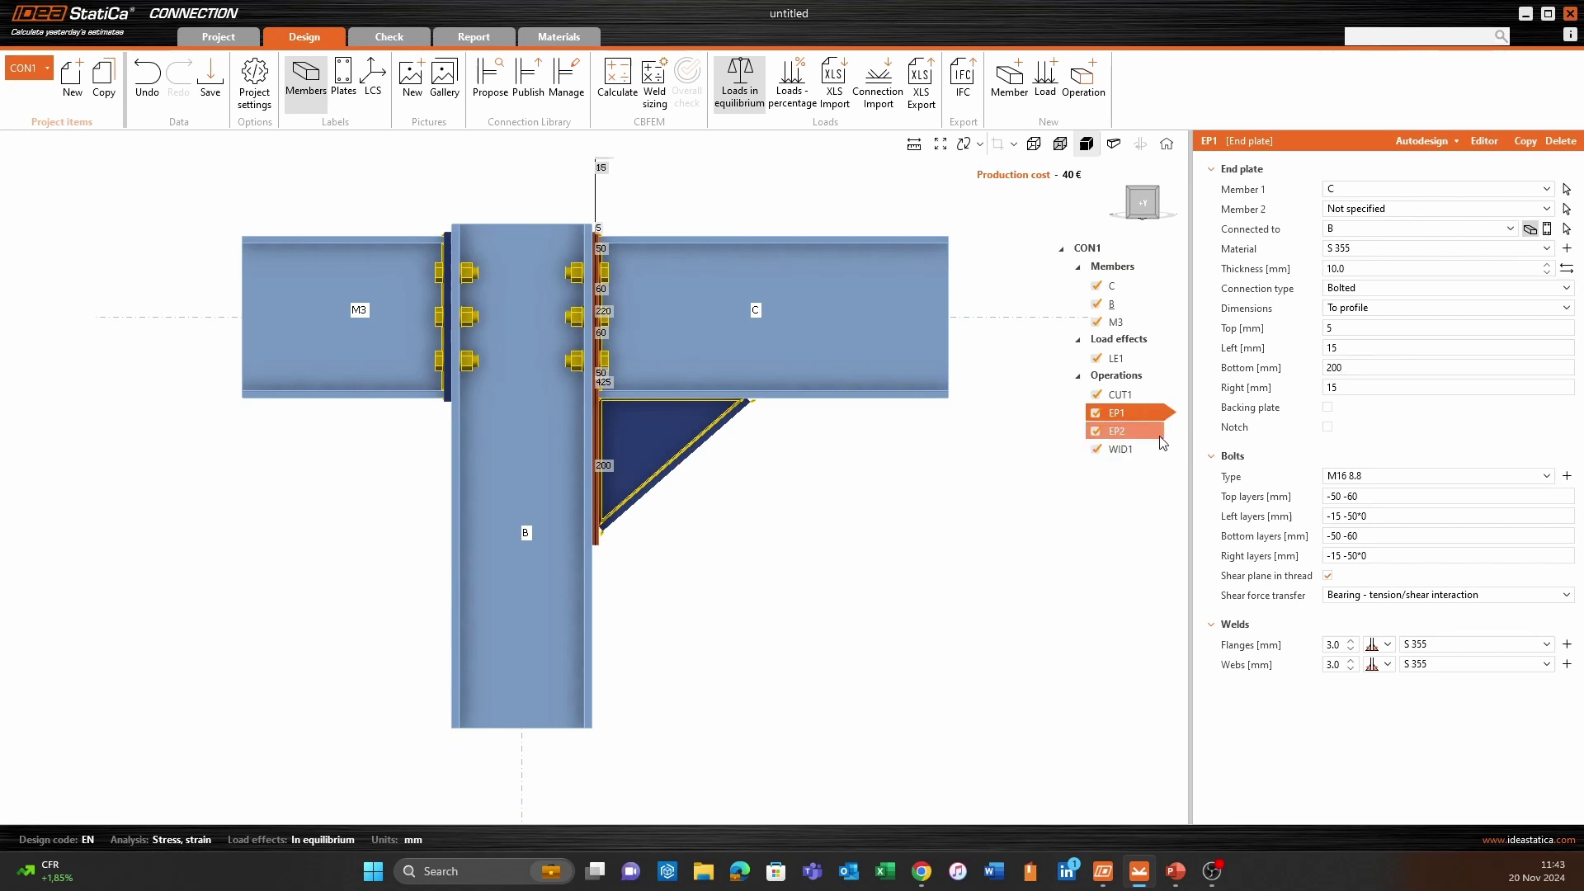
pyautogui.click(1120, 431)
pyautogui.click(1361, 367)
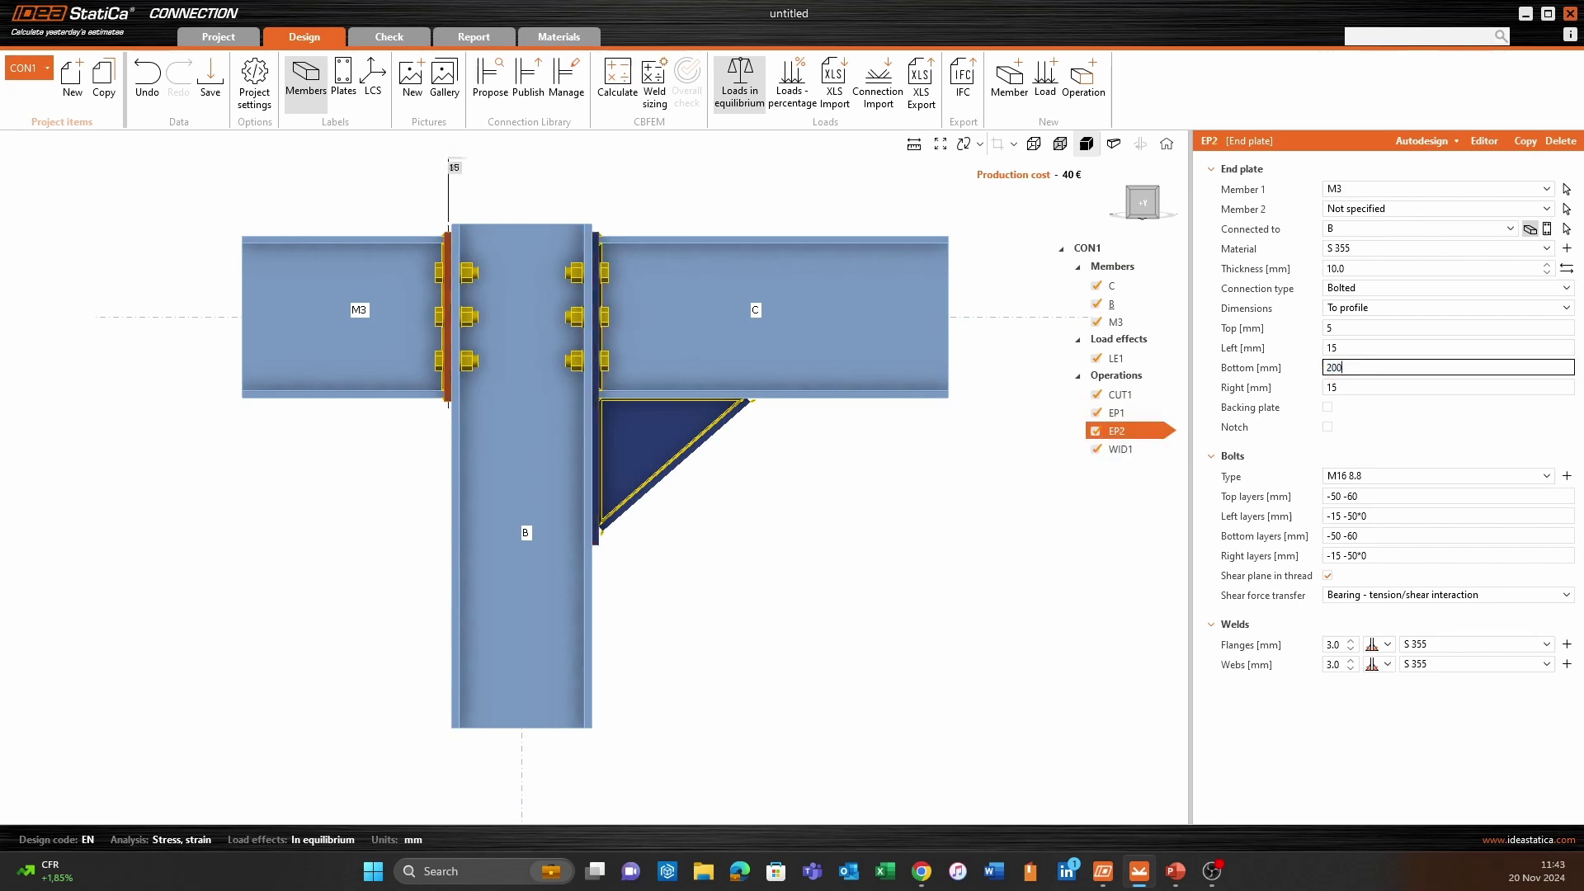
pyautogui.press('Tab')
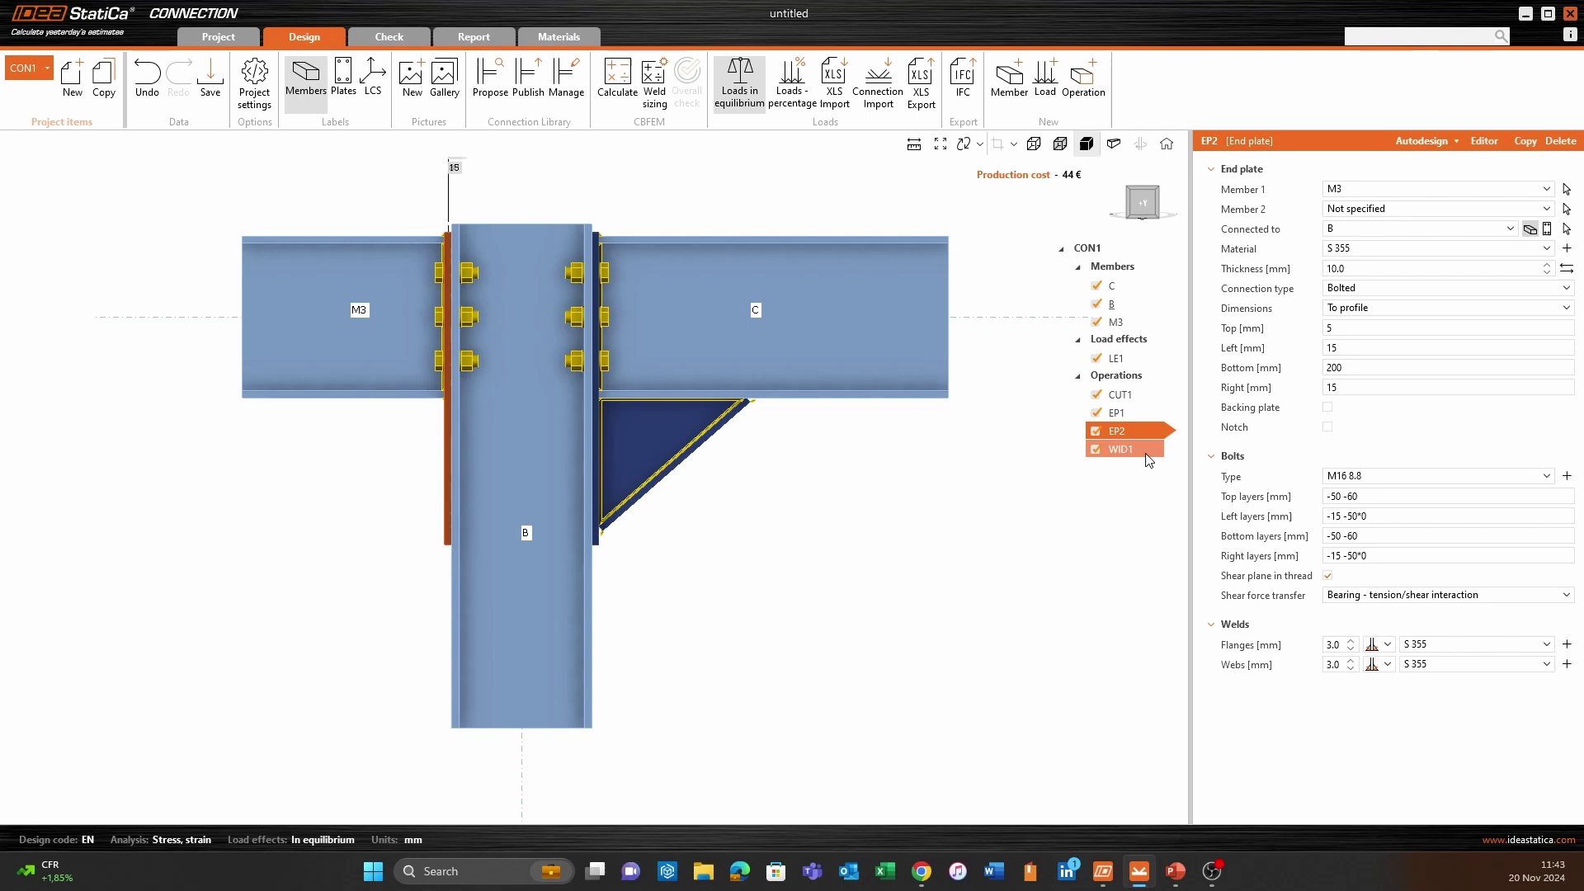
# Copy widener WID1 and assign the copy to member M3.
pyautogui.click(1146, 453)
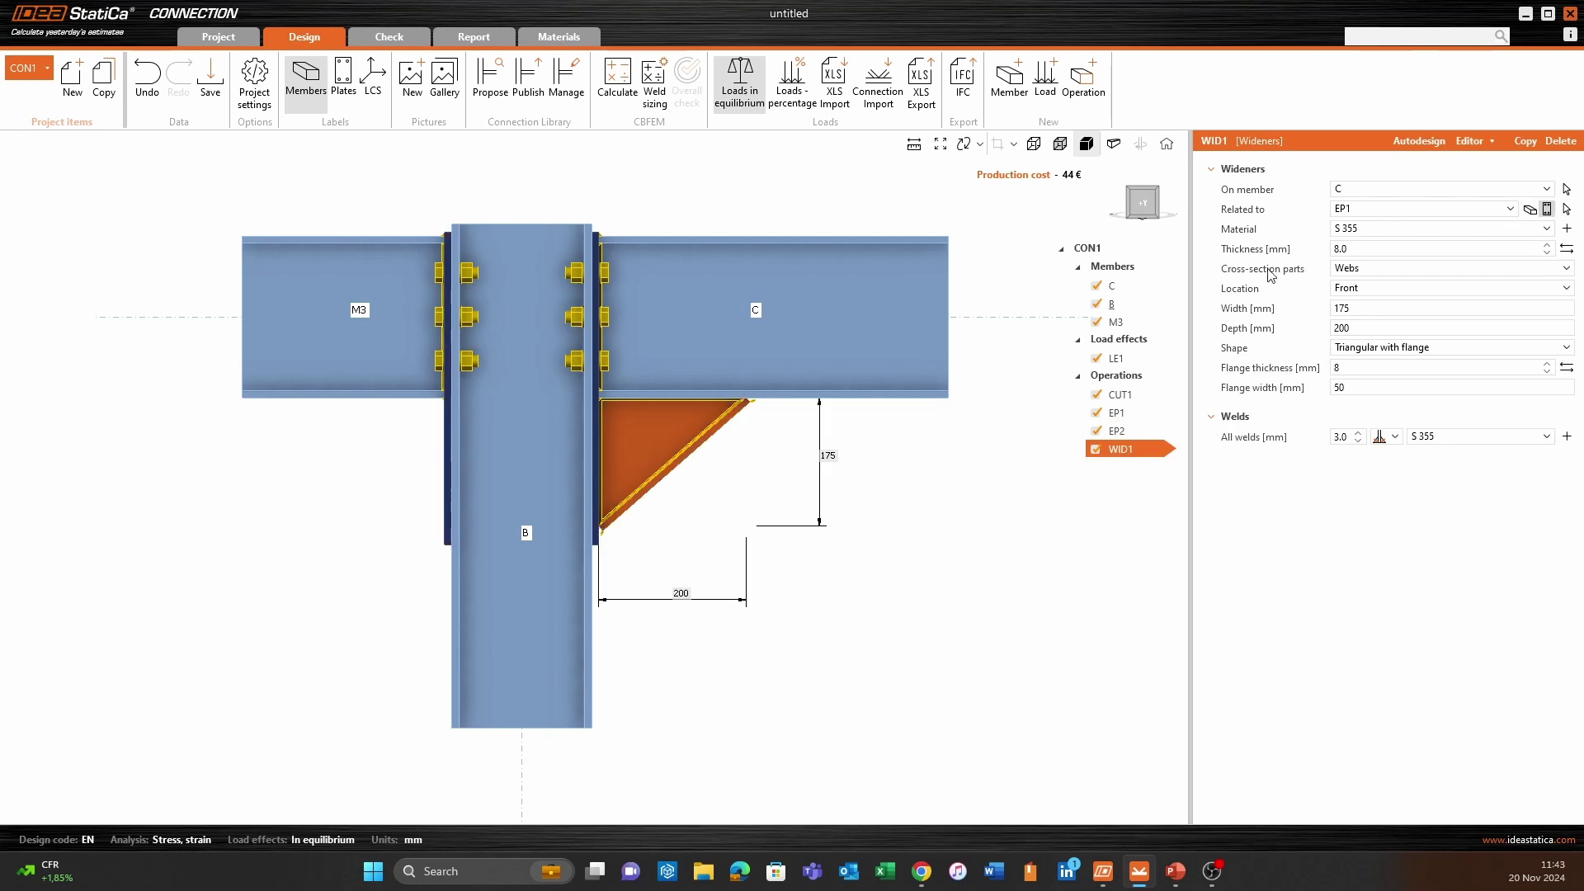
pyautogui.click(1523, 142)
pyautogui.click(1388, 192)
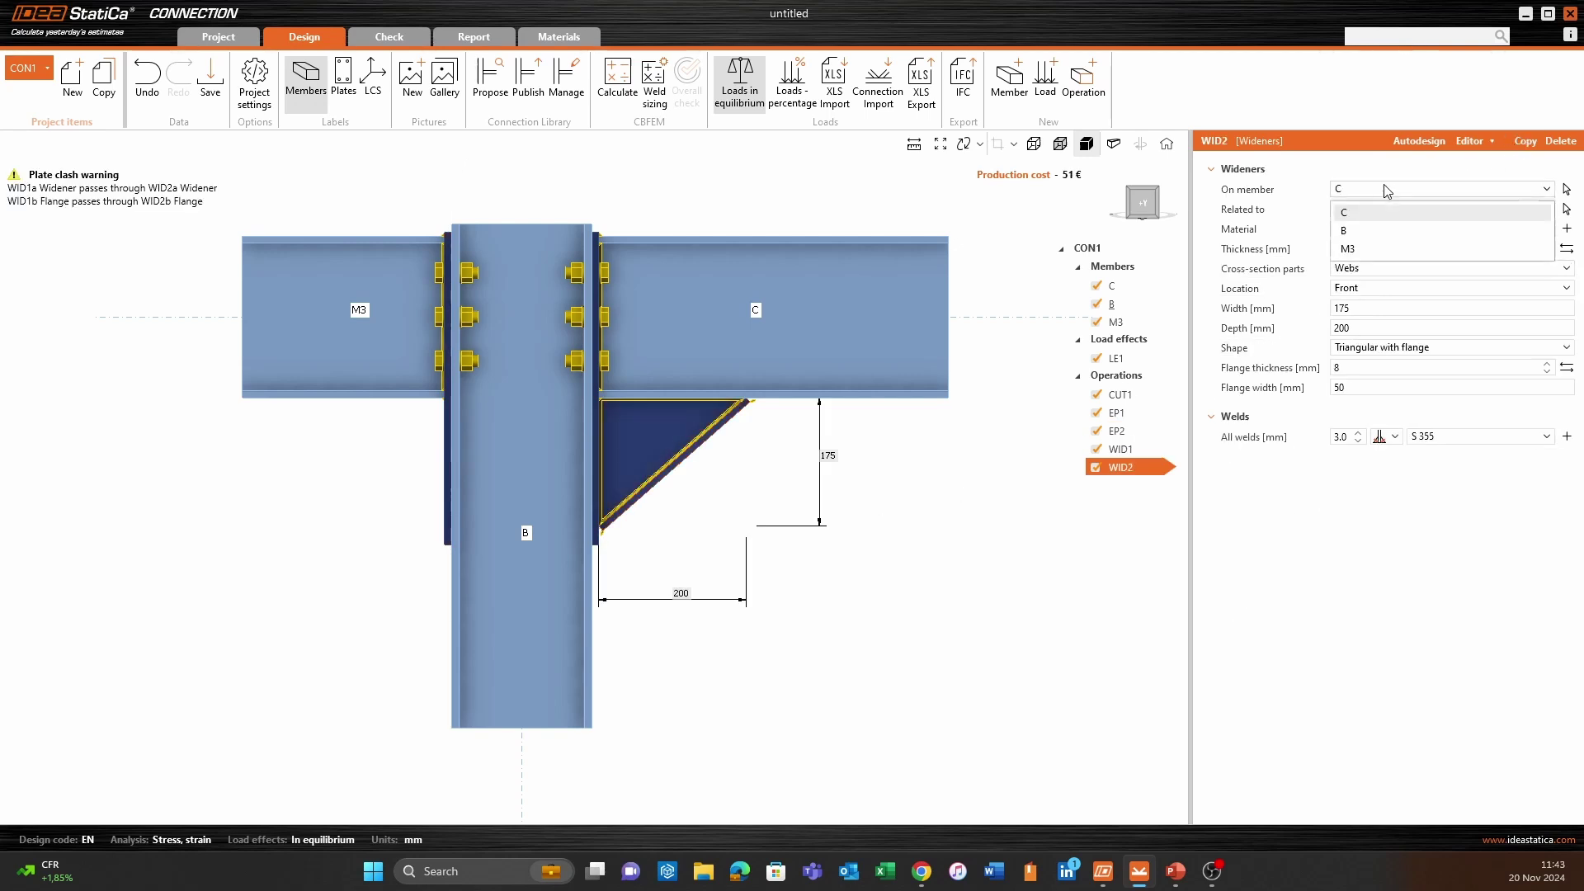
pyautogui.click(1382, 251)
# Relate the copied widener under member M3 to end plate EP2 and check the connection in 3D.
pyautogui.click(1392, 210)
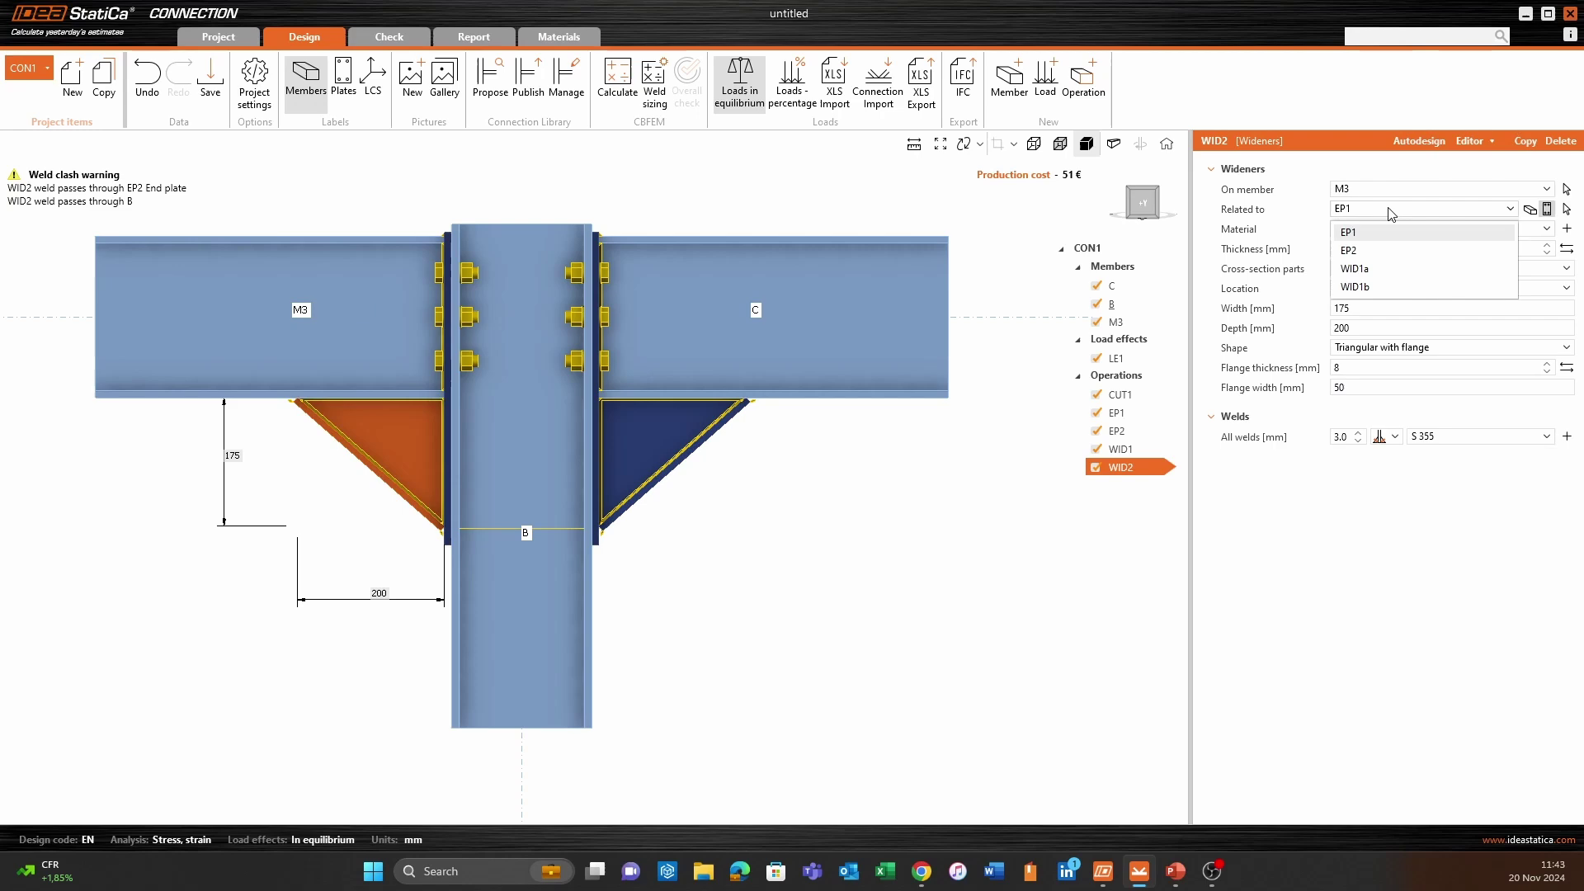
pyautogui.click(1384, 249)
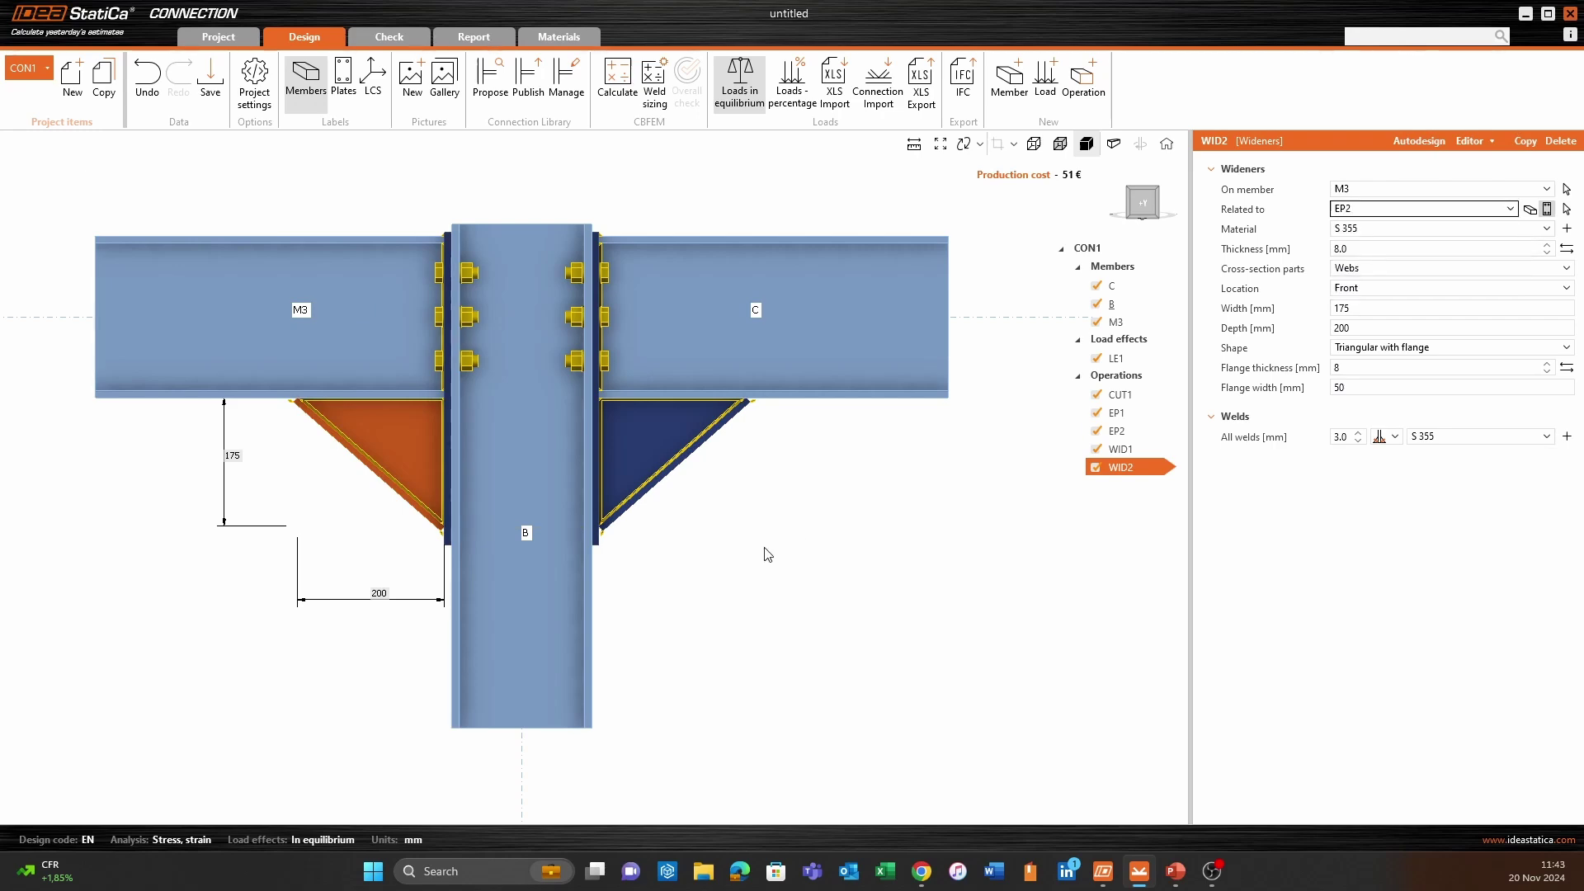
pyautogui.click(1165, 145)
pyautogui.moveTo(619, 630); pyautogui.dragTo(752, 562, button='middle')
pyautogui.moveTo(752, 562); pyautogui.dragTo(573, 602, button='right')
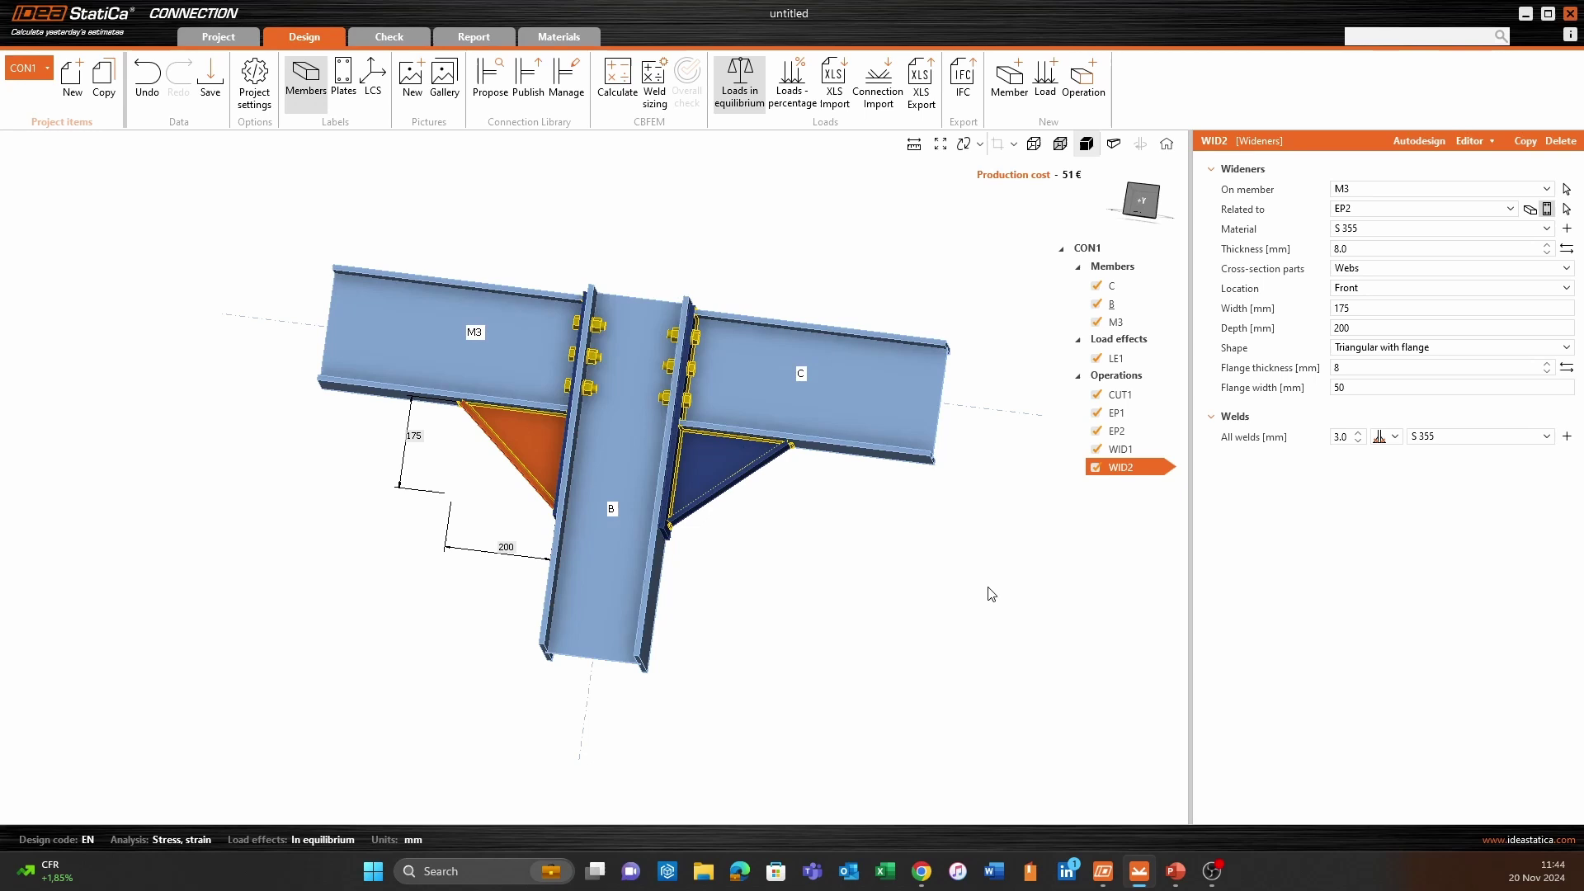